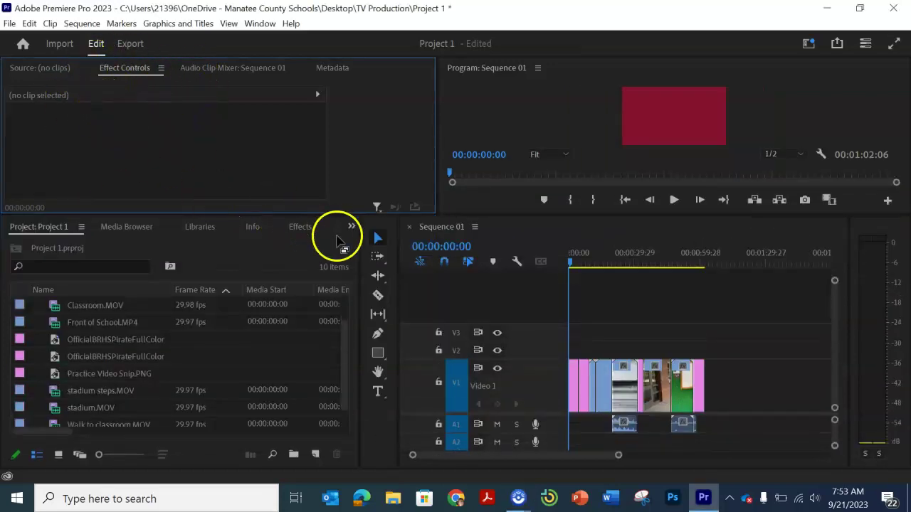
Enlarge the Program monitor above the timeline and select the Type Tool
{"action": "left_click_drag", "start_coordinate": [464, 215], "coordinate": [448, 291]}
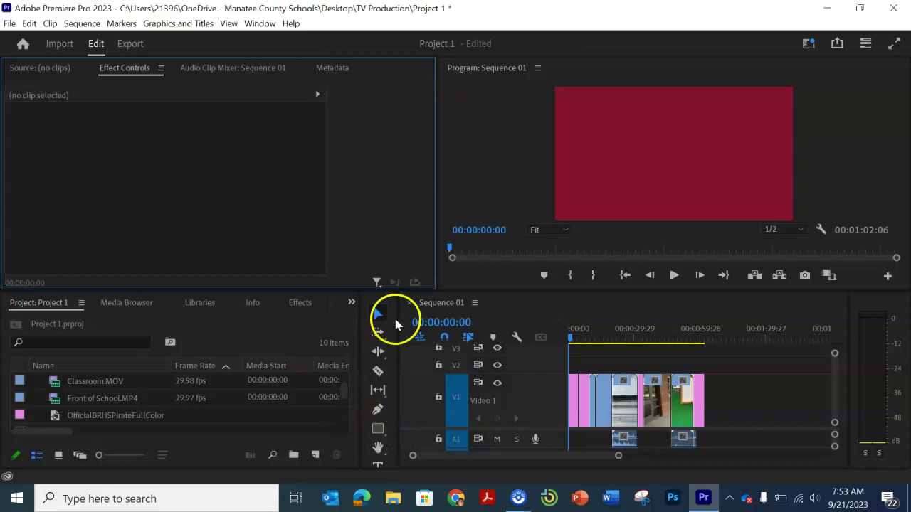
{"action": "left_click", "coordinate": [377, 468]}
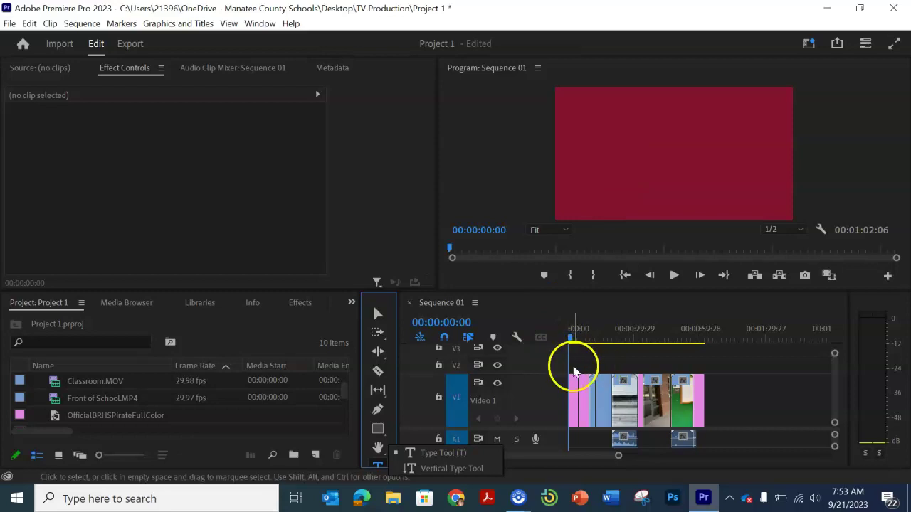
Add a BRADEN RIVER text layer near the top of the frame and drag it toward centre
{"action": "left_click", "coordinate": [610, 150]}
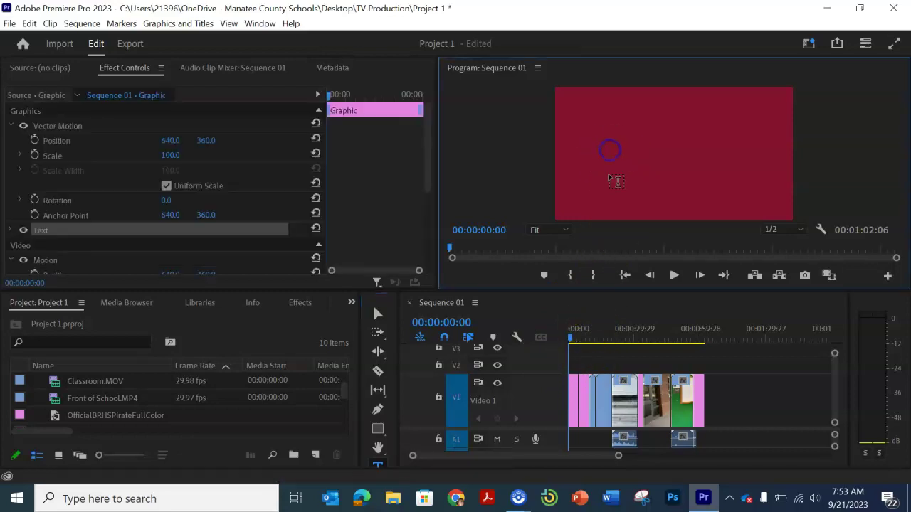
{"action": "left_click", "coordinate": [611, 132]}
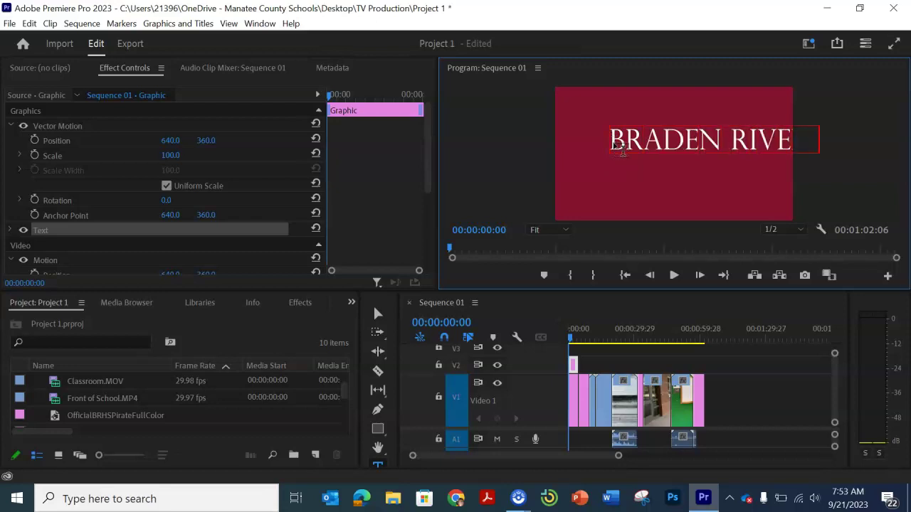
{"action": "left_click", "coordinate": [378, 315]}
{"action": "left_click_drag", "start_coordinate": [649, 141], "coordinate": [616, 126]}
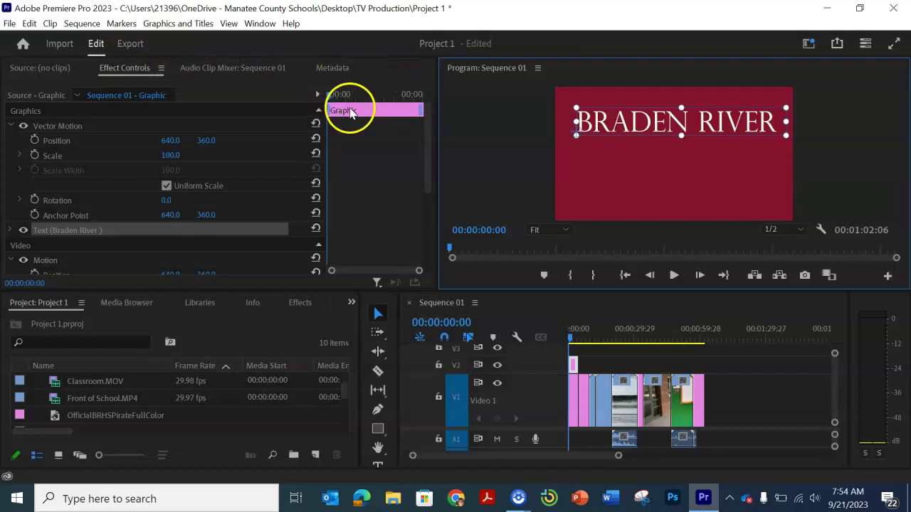
Set the title's font to Pristina in the Effect Controls Text section
{"action": "left_click", "coordinate": [12, 232]}
{"action": "scroll", "coordinate": [43, 217], "scroll_direction": "down", "scroll_amount": 4}
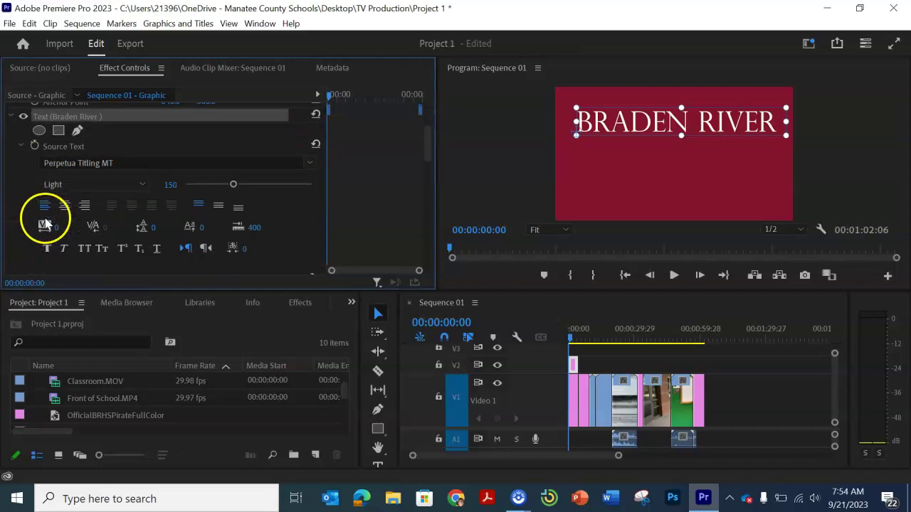
{"action": "scroll", "coordinate": [44, 217], "scroll_direction": "down", "scroll_amount": 3}
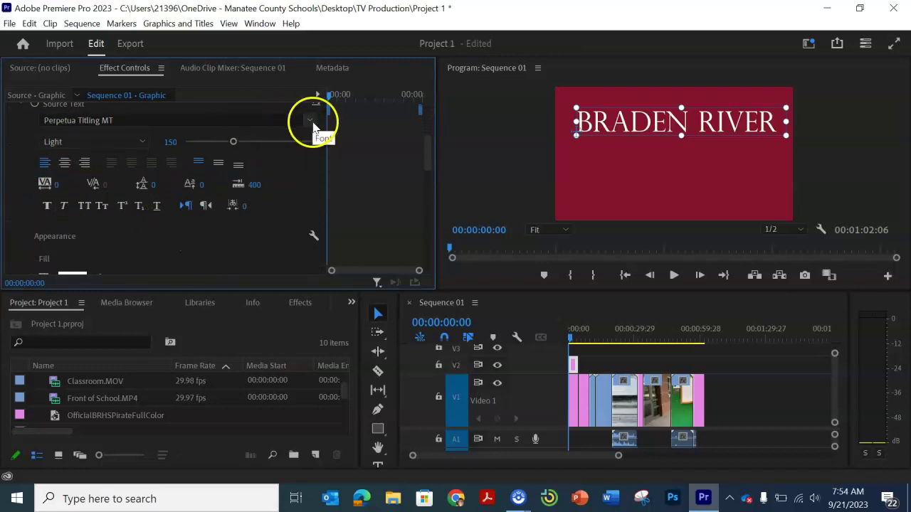
{"action": "left_click", "coordinate": [312, 123]}
{"action": "left_click", "coordinate": [637, 111]}
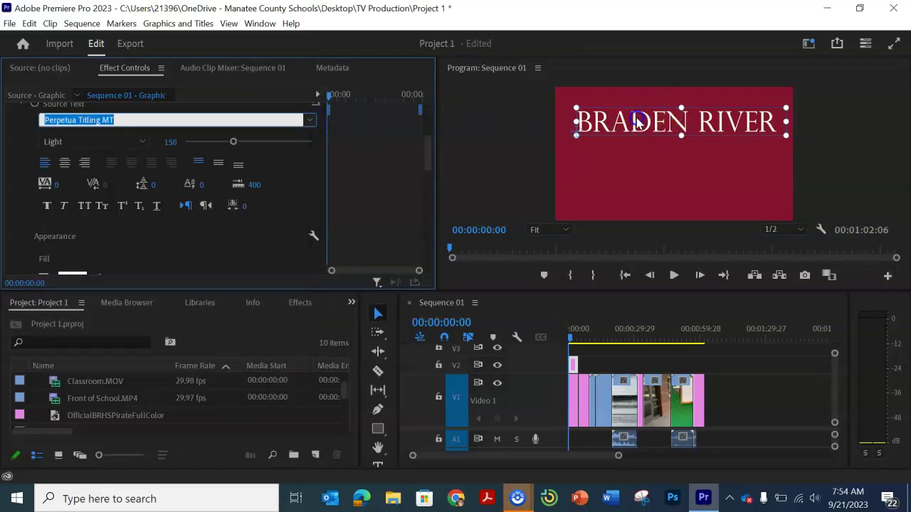
{"action": "left_click", "coordinate": [304, 146]}
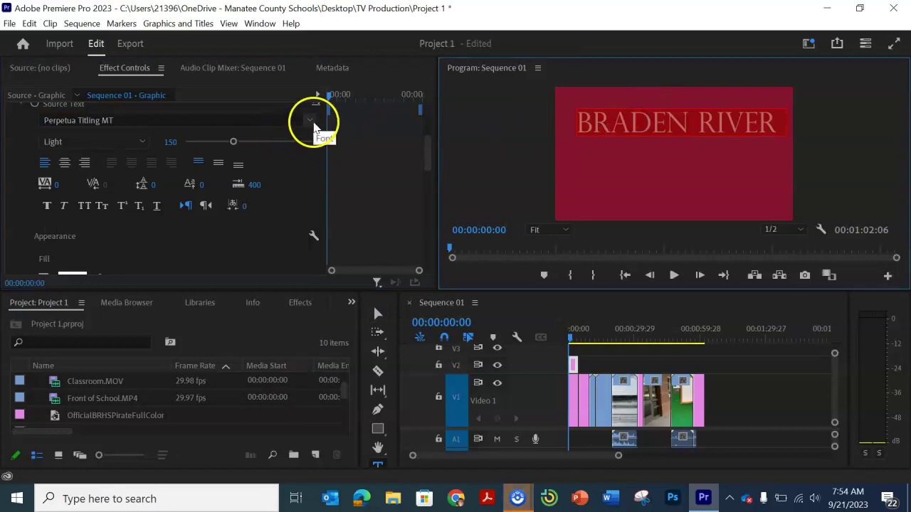
{"action": "left_click", "coordinate": [312, 121]}
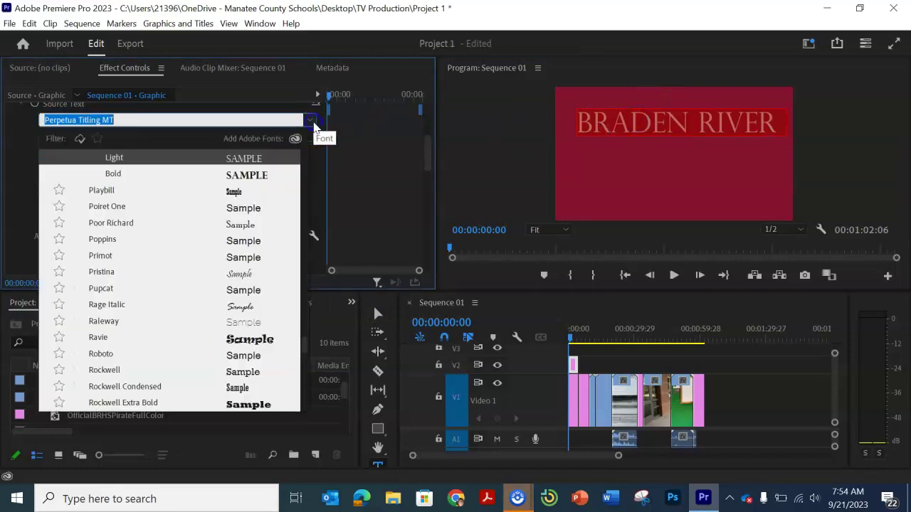
{"action": "left_click", "coordinate": [234, 272]}
Raise the title's font size to 217 and apply Small Caps
{"action": "left_click_drag", "start_coordinate": [233, 280], "coordinate": [119, 189]}
{"action": "left_click_drag", "start_coordinate": [230, 143], "coordinate": [254, 148]}
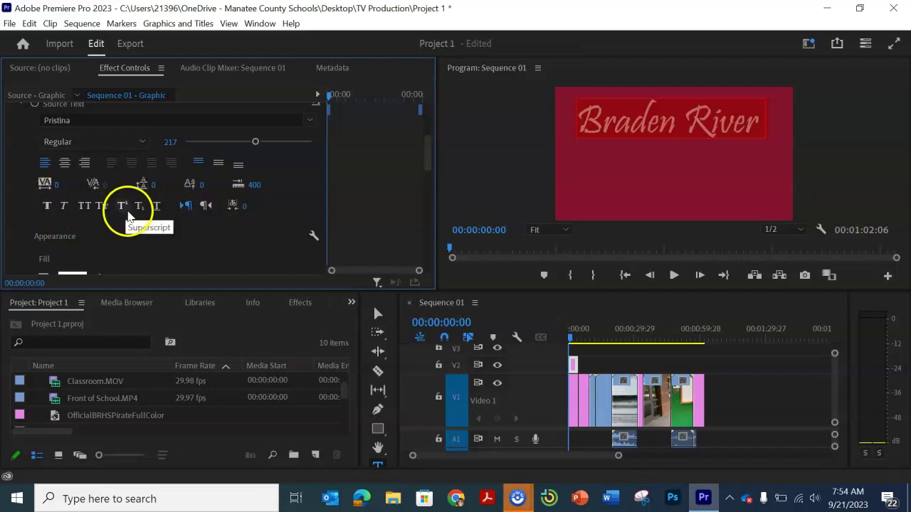
{"action": "left_click", "coordinate": [103, 207]}
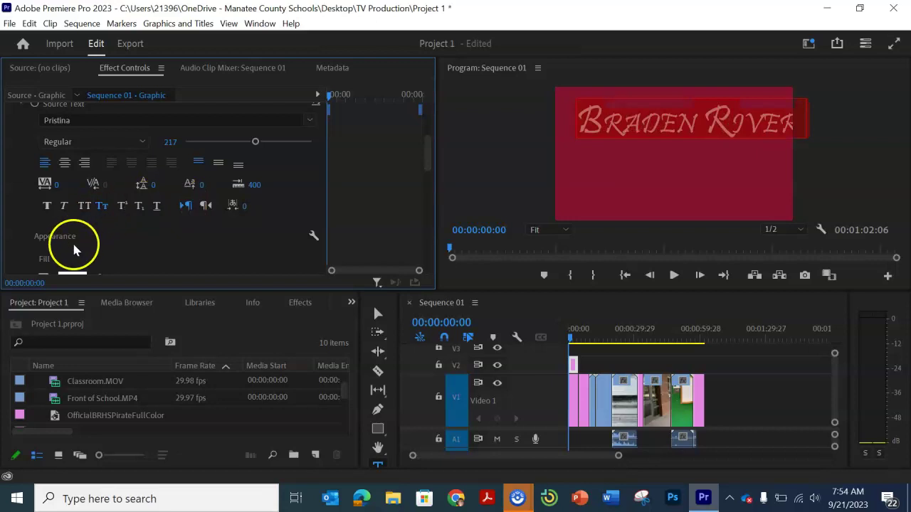
{"action": "scroll", "coordinate": [72, 241], "scroll_direction": "down", "scroll_amount": 2}
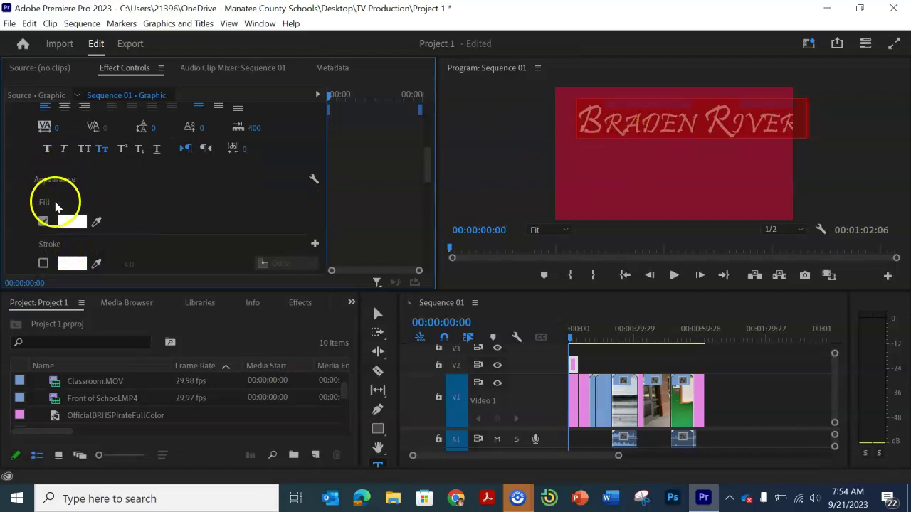
Change the BRADEN RIVER fill from white to yellow in the Color Picker
{"action": "left_click", "coordinate": [68, 223]}
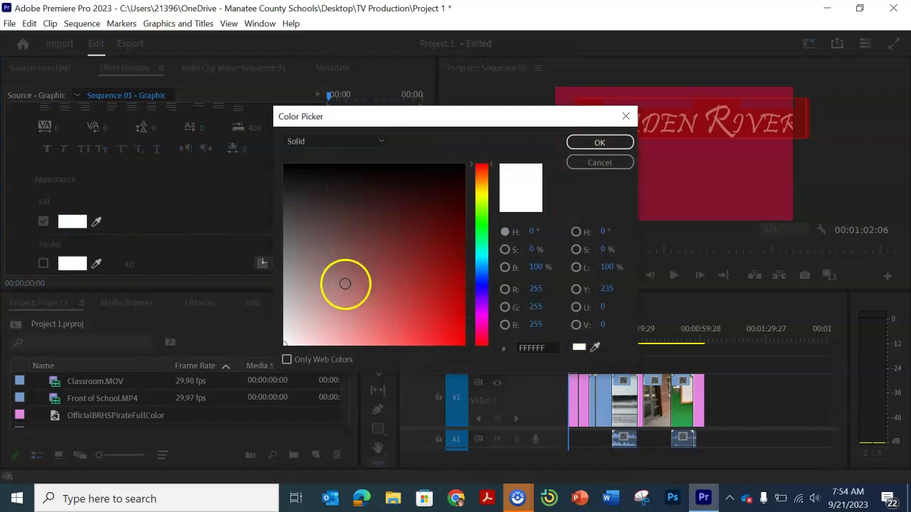
{"action": "left_click", "coordinate": [483, 196]}
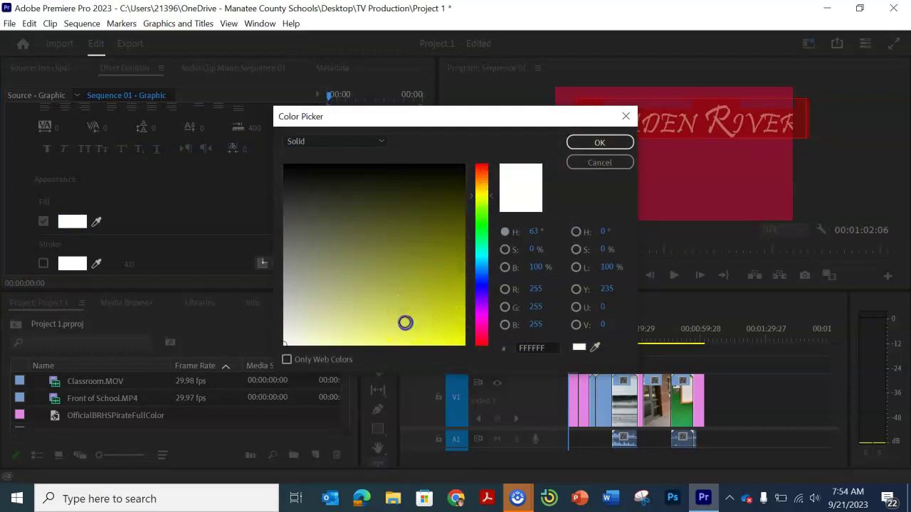
{"action": "left_click", "coordinate": [405, 322]}
{"action": "left_click", "coordinate": [582, 142]}
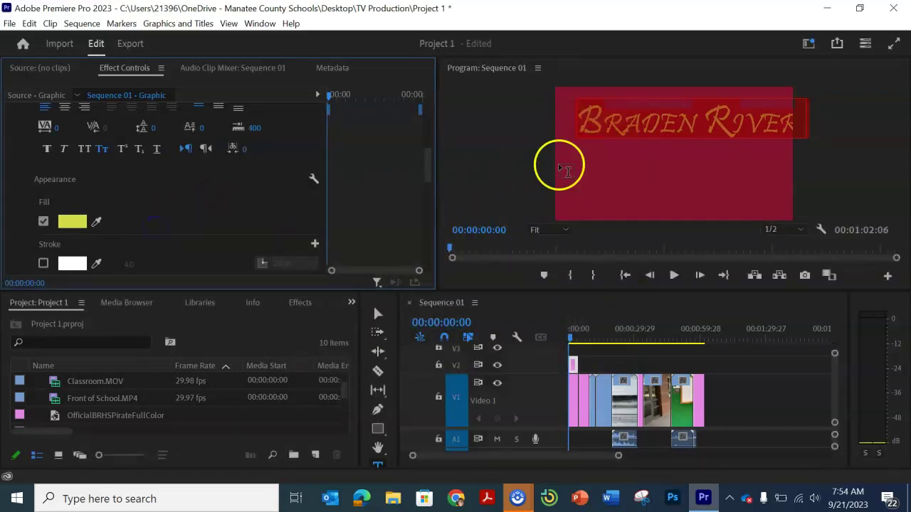
{"action": "left_click", "coordinate": [656, 169]}
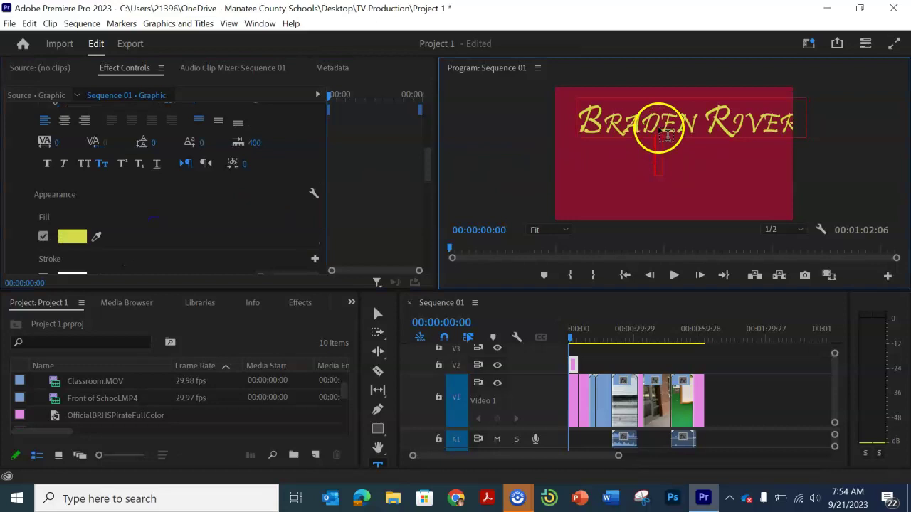
{"action": "left_click", "coordinate": [647, 135]}
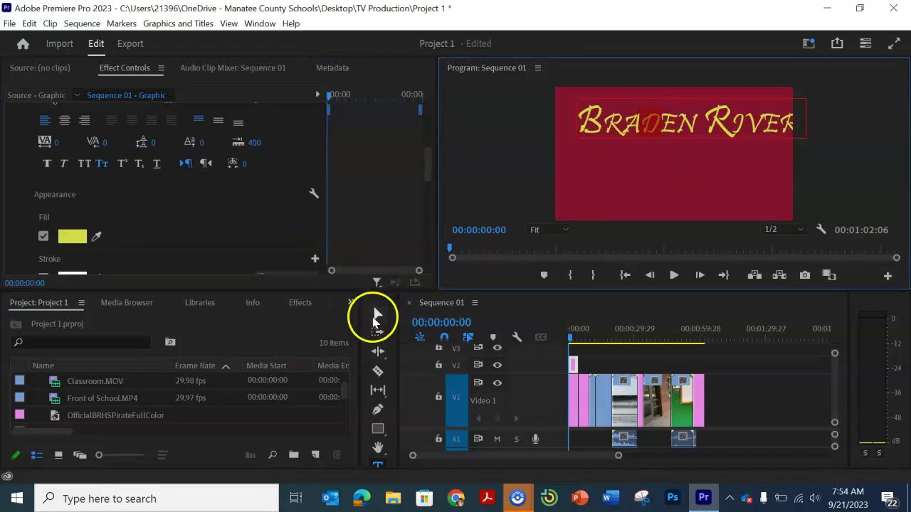
Drag the title box slightly left so it fits inside the frame, then select its text
{"action": "left_click", "coordinate": [370, 319]}
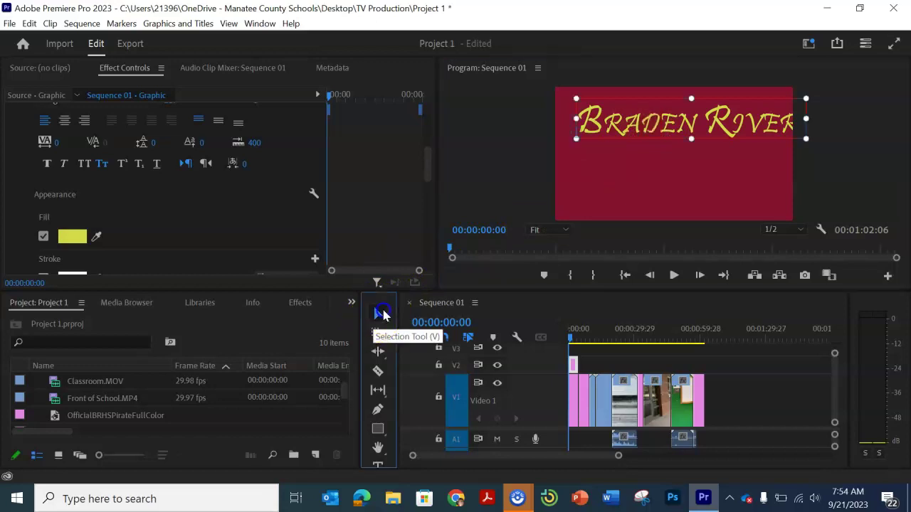
{"action": "left_click", "coordinate": [637, 155]}
{"action": "left_click", "coordinate": [673, 130]}
{"action": "mouse_move", "coordinate": [674, 129]}
{"action": "left_mouse_down"}
{"action": "mouse_move", "coordinate": [651, 140]}
{"action": "mouse_move", "coordinate": [658, 134]}
{"action": "left_mouse_up"}
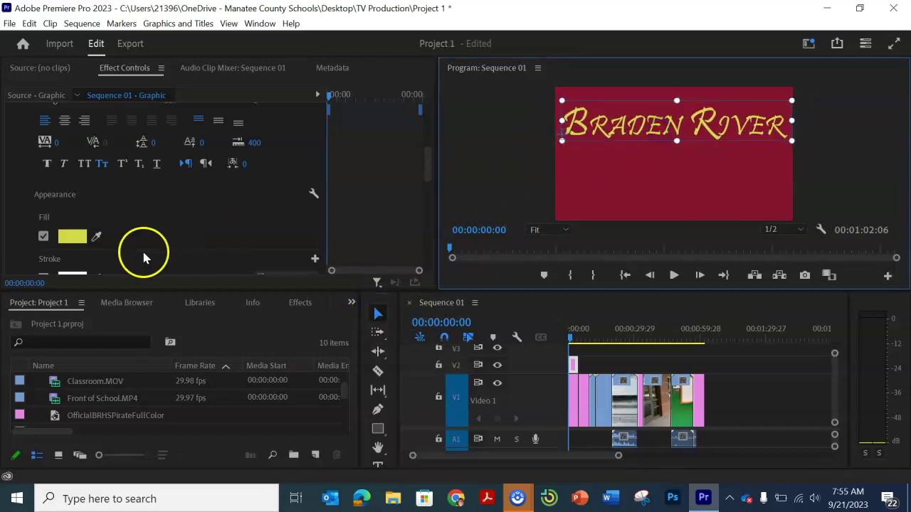
{"action": "scroll", "coordinate": [135, 238], "scroll_direction": "down", "scroll_amount": 3}
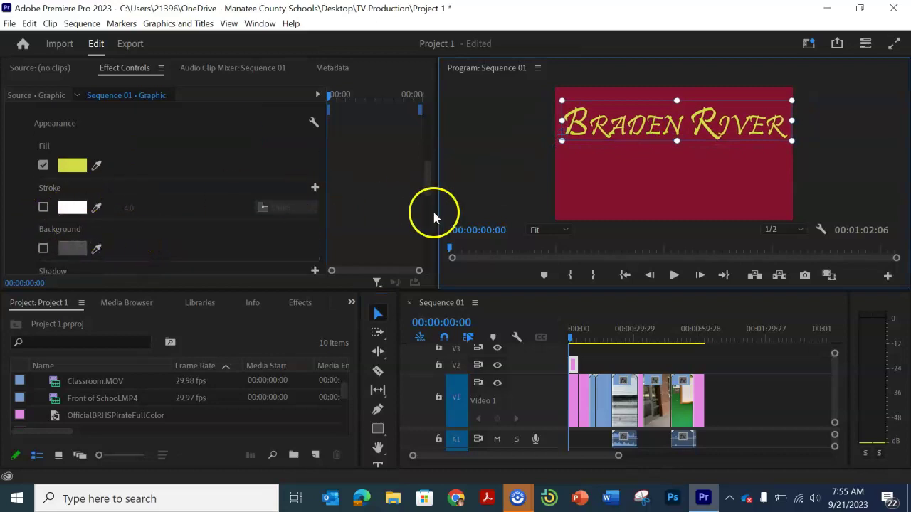
{"action": "double_click", "coordinate": [635, 128]}
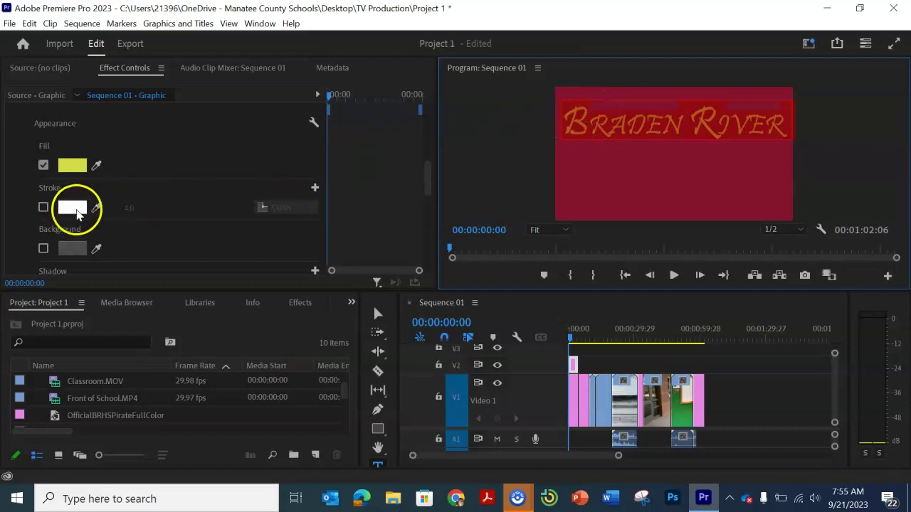
Enable a black outer stroke on the BRADEN RIVER title
{"action": "left_click", "coordinate": [75, 209]}
{"action": "left_click", "coordinate": [43, 207]}
{"action": "left_click", "coordinate": [72, 207]}
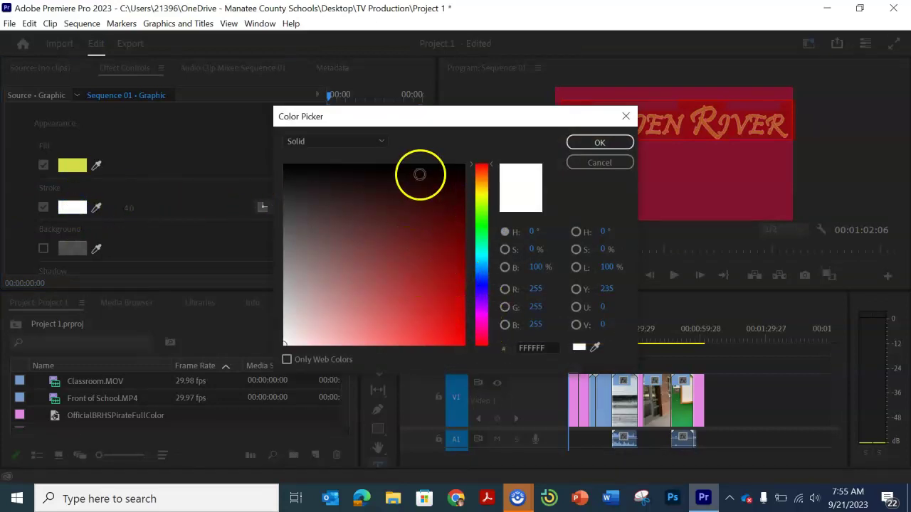
{"action": "left_click", "coordinate": [285, 166]}
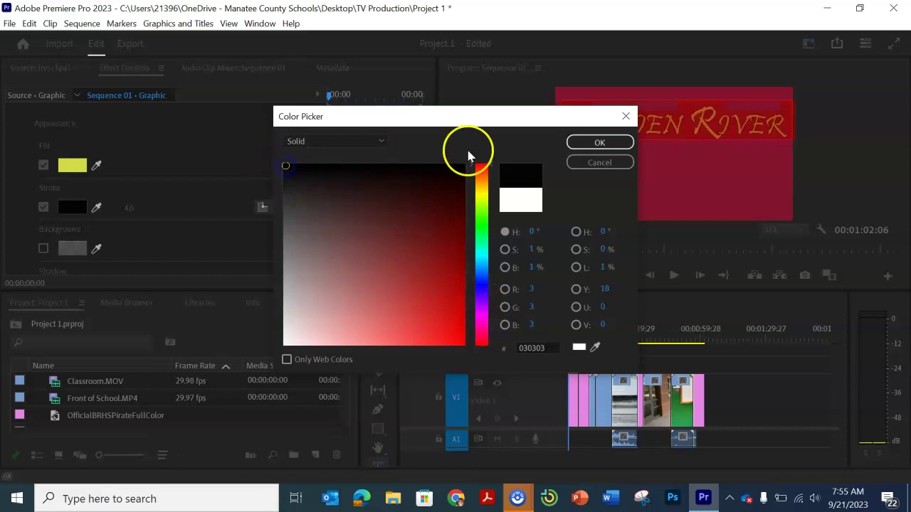
{"action": "left_click", "coordinate": [578, 143]}
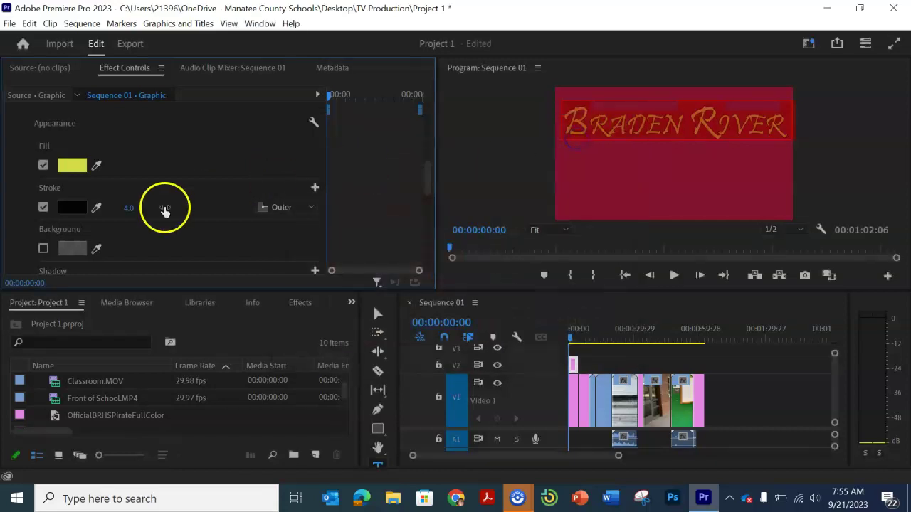
{"action": "left_click", "coordinate": [508, 162]}
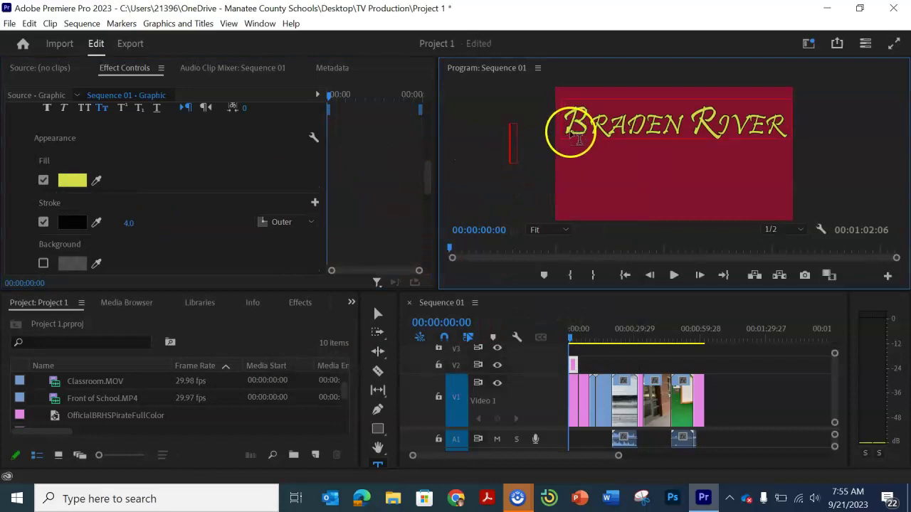
{"action": "left_click", "coordinate": [621, 127]}
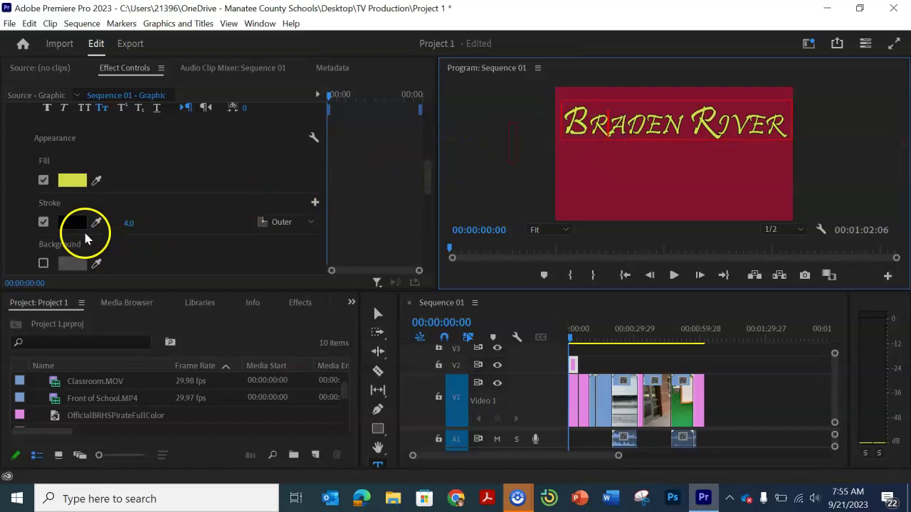
Thicken the title's stroke width to 44.0
{"action": "left_click", "coordinate": [128, 225]}
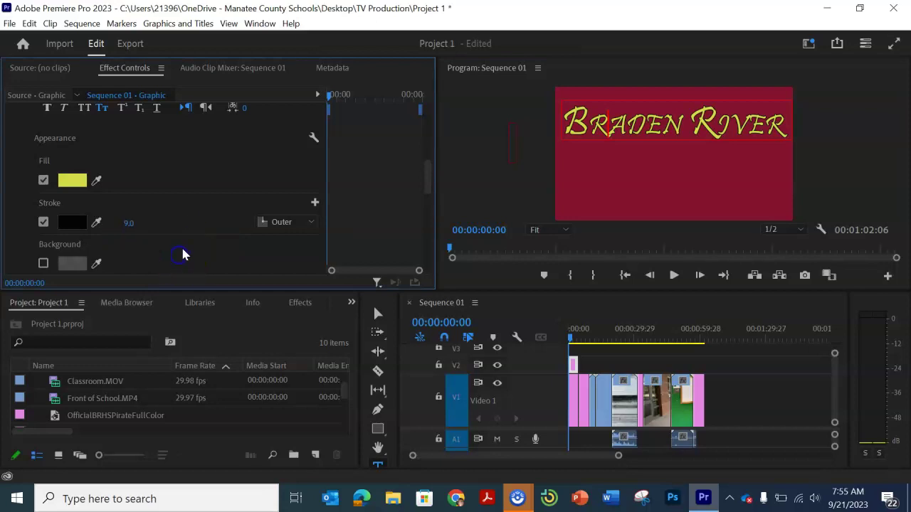
{"action": "left_click", "coordinate": [606, 118]}
{"action": "left_click_drag", "start_coordinate": [572, 120], "coordinate": [774, 127]}
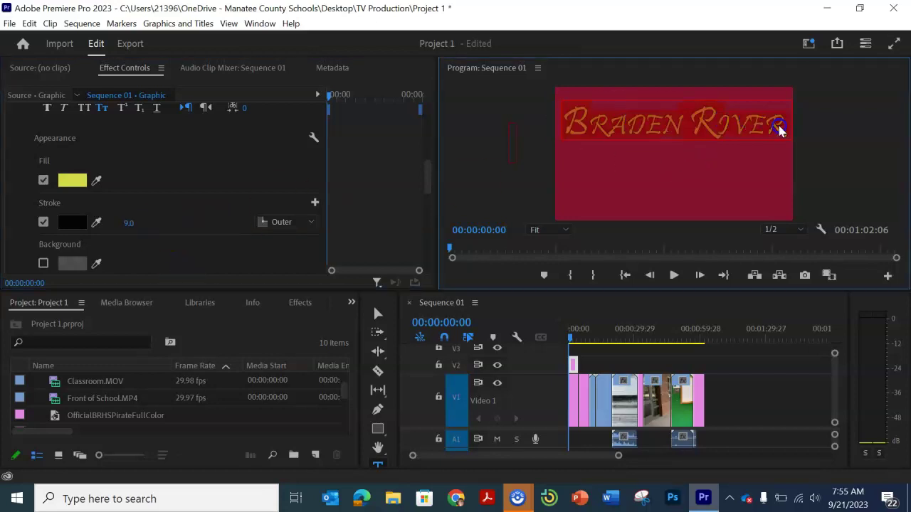
{"action": "left_click", "coordinate": [132, 224]}
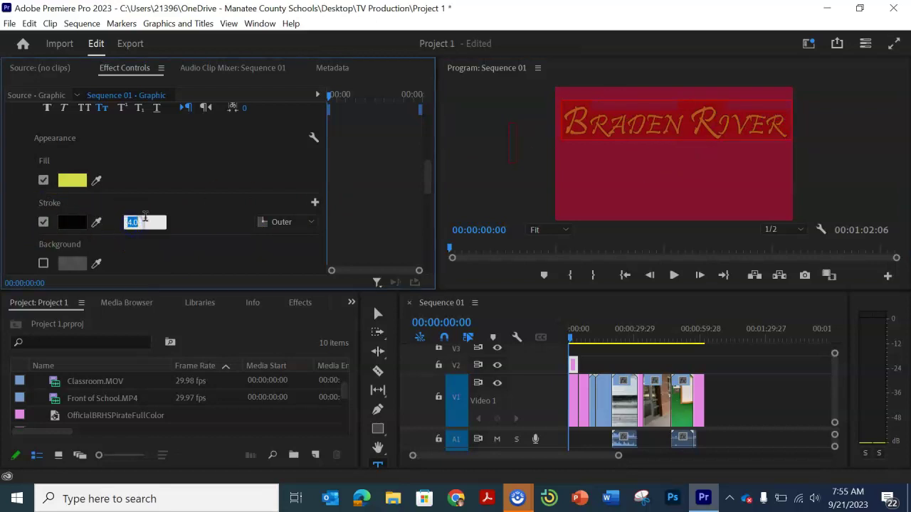
{"action": "left_click", "coordinate": [126, 247]}
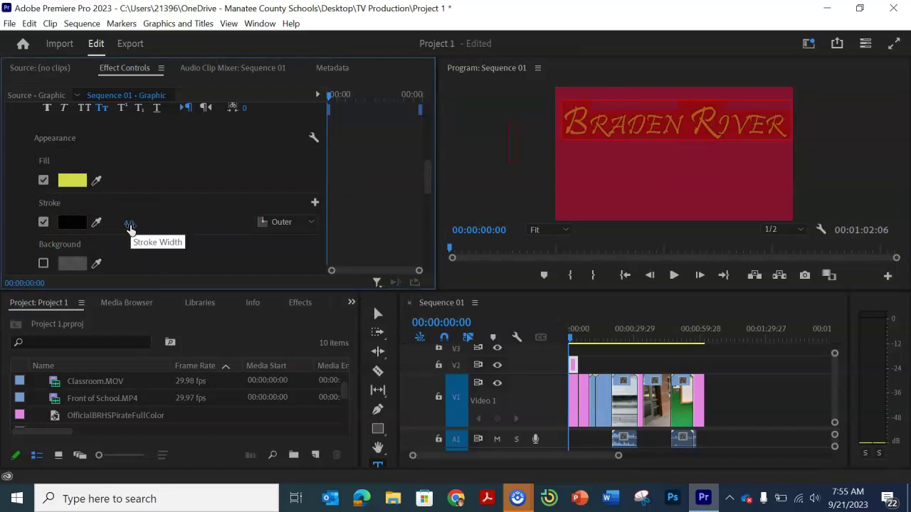
{"action": "mouse_move", "coordinate": [142, 224]}
{"action": "left_mouse_down"}
{"action": "mouse_move", "coordinate": [157, 224]}
{"action": "mouse_move", "coordinate": [124, 227]}
{"action": "mouse_move", "coordinate": [141, 230]}
{"action": "left_mouse_up"}
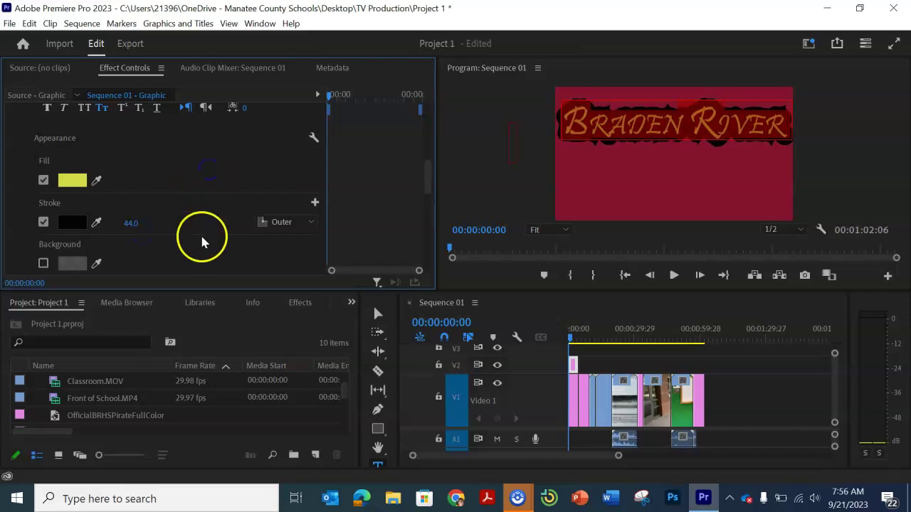
{"action": "left_click", "coordinate": [530, 177]}
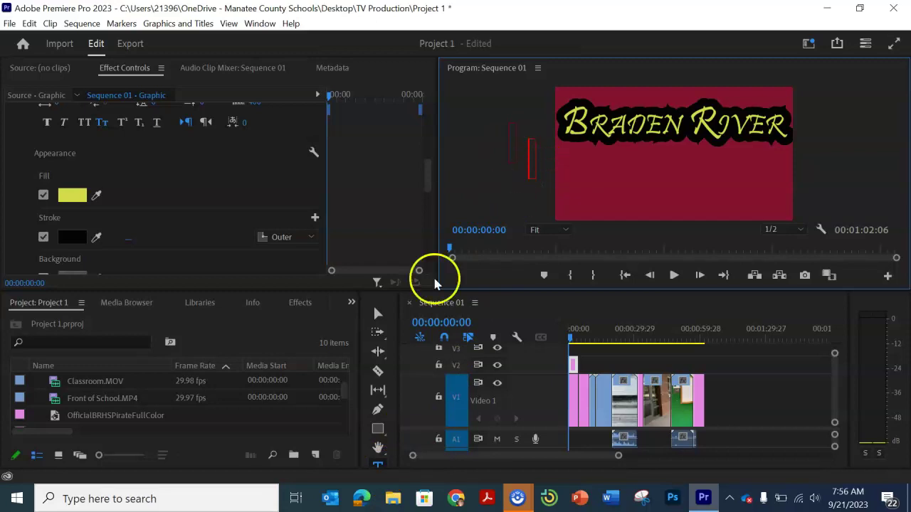
{"action": "left_click", "coordinate": [377, 314]}
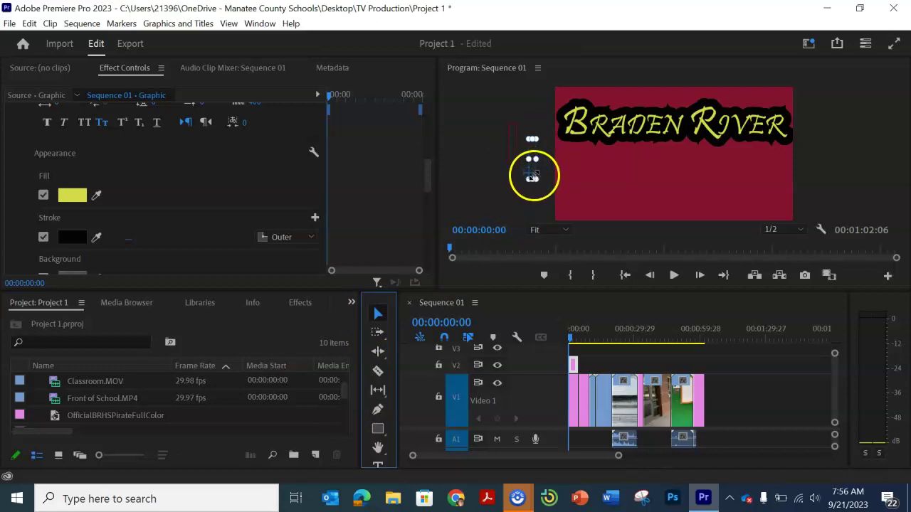
{"action": "left_click_drag", "start_coordinate": [533, 171], "coordinate": [559, 157]}
{"action": "left_click", "coordinate": [502, 171]}
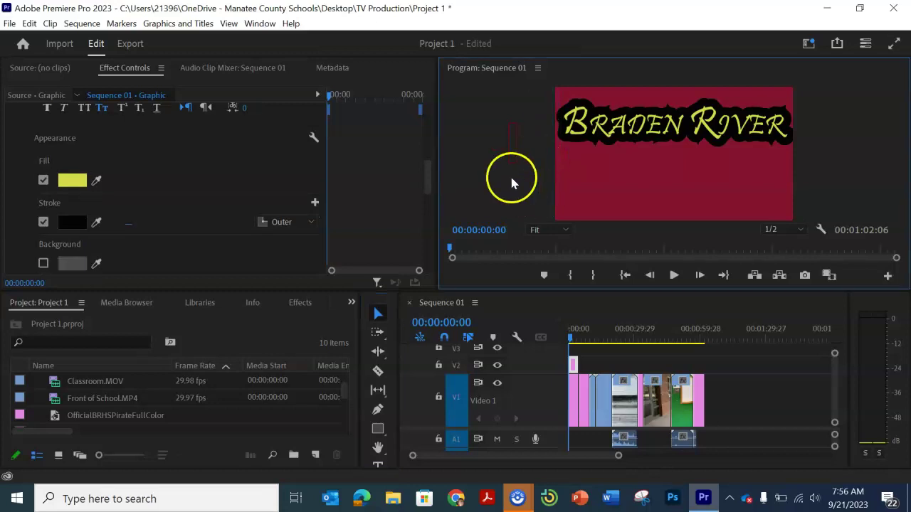
{"action": "left_click", "coordinate": [513, 162]}
{"action": "left_click", "coordinate": [513, 161]}
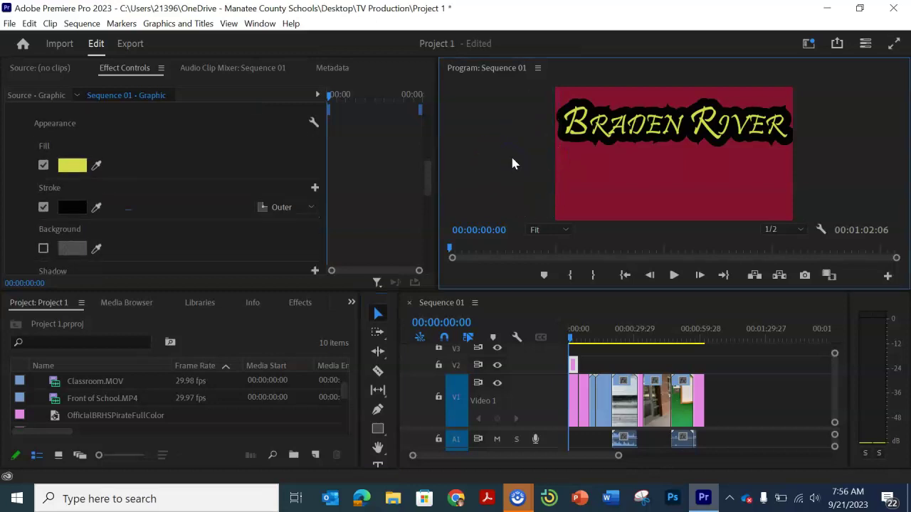
{"action": "left_click", "coordinate": [480, 206]}
{"action": "scroll", "coordinate": [192, 277], "scroll_direction": "up", "scroll_amount": 3}
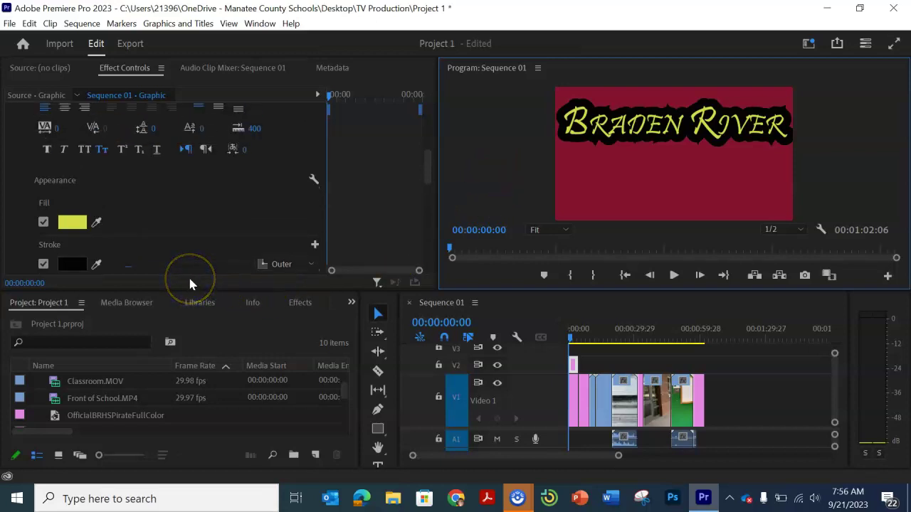
{"action": "scroll", "coordinate": [191, 285], "scroll_direction": "down", "scroll_amount": 6}
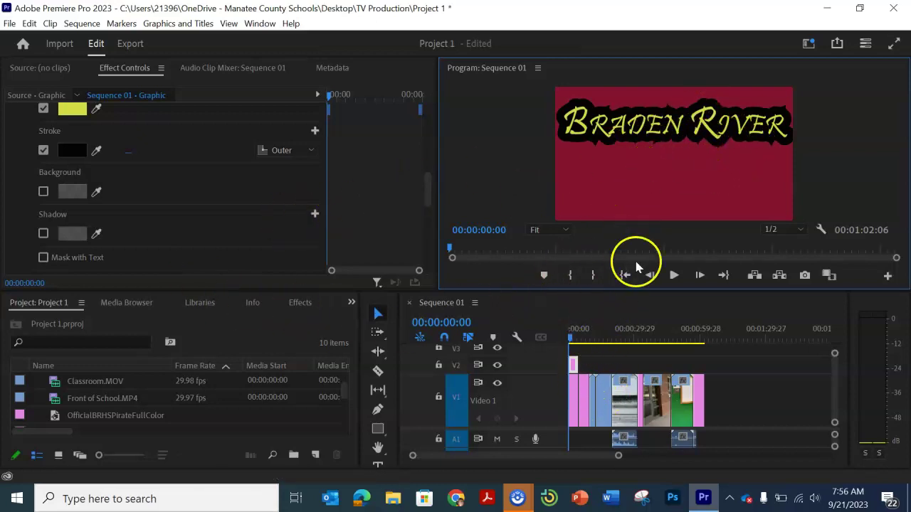
Trim the V2 title graphic to about 00:00:09:27 at the start of the sequence
{"action": "left_click", "coordinate": [575, 366]}
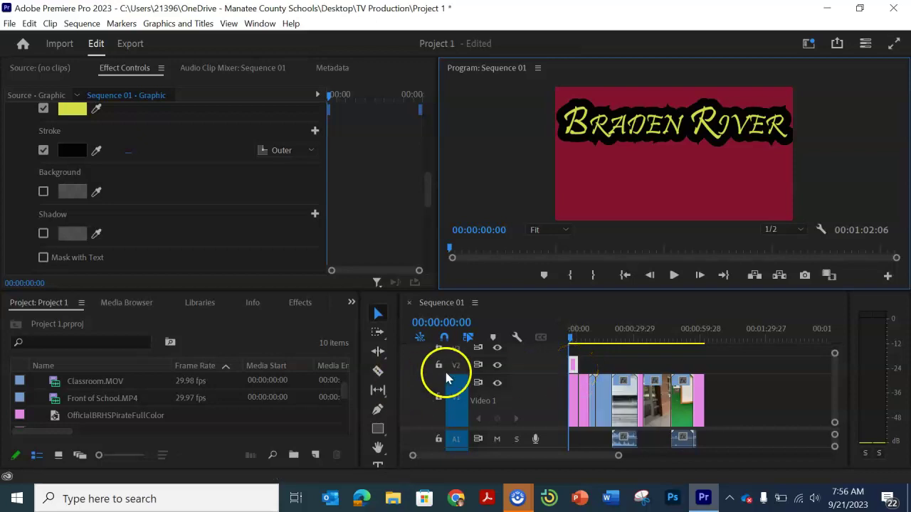
{"action": "left_click", "coordinate": [498, 365]}
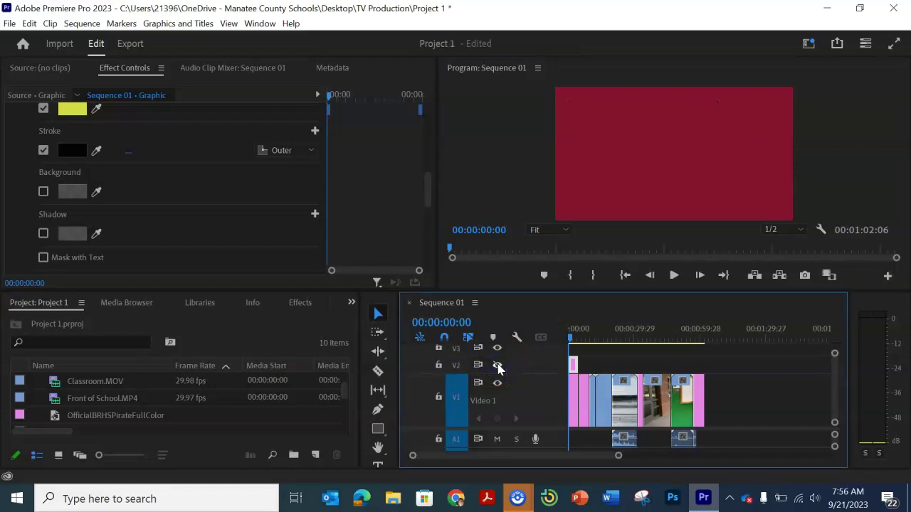
{"action": "left_click", "coordinate": [497, 365]}
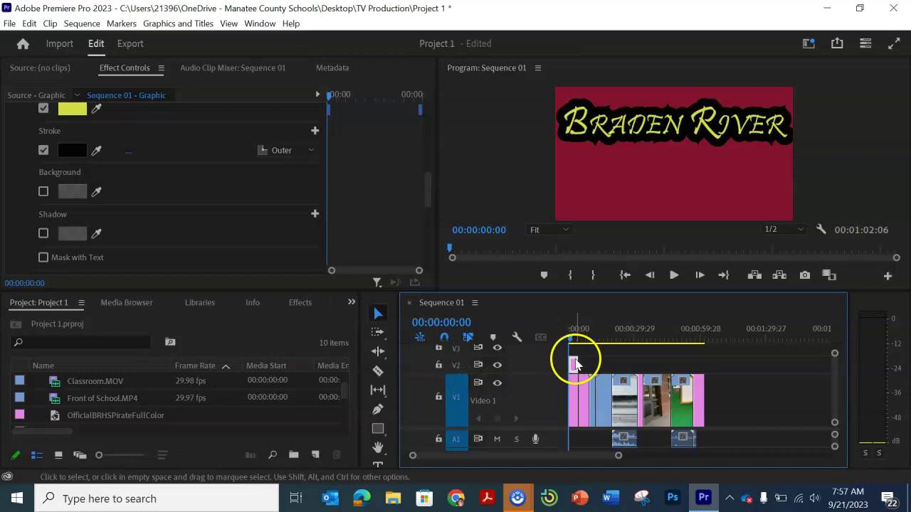
{"action": "left_click_drag", "start_coordinate": [575, 364], "coordinate": [701, 363]}
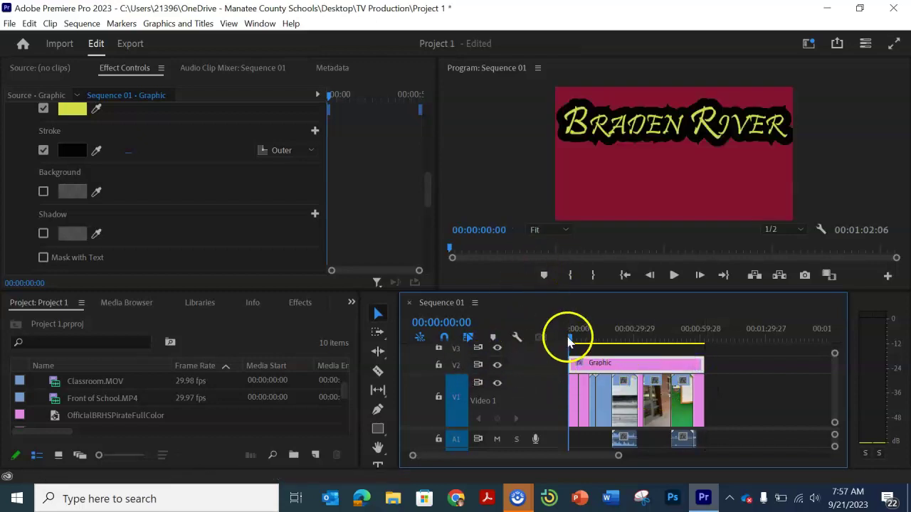
{"action": "left_click_drag", "start_coordinate": [574, 340], "coordinate": [543, 357]}
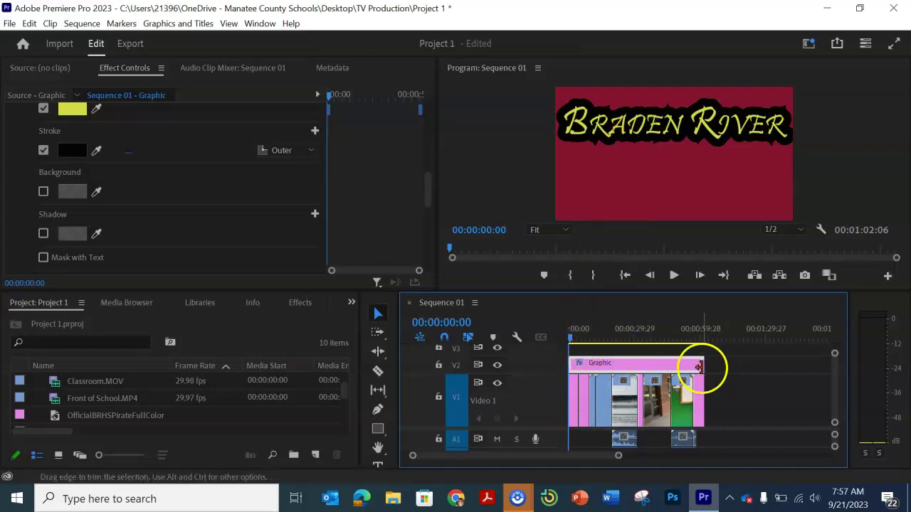
{"action": "left_click_drag", "start_coordinate": [707, 365], "coordinate": [589, 369]}
{"action": "left_click", "coordinate": [577, 368]}
Scrub to 00:00:07:04 and select the graphic in the Program monitor
{"action": "left_click", "coordinate": [569, 340]}
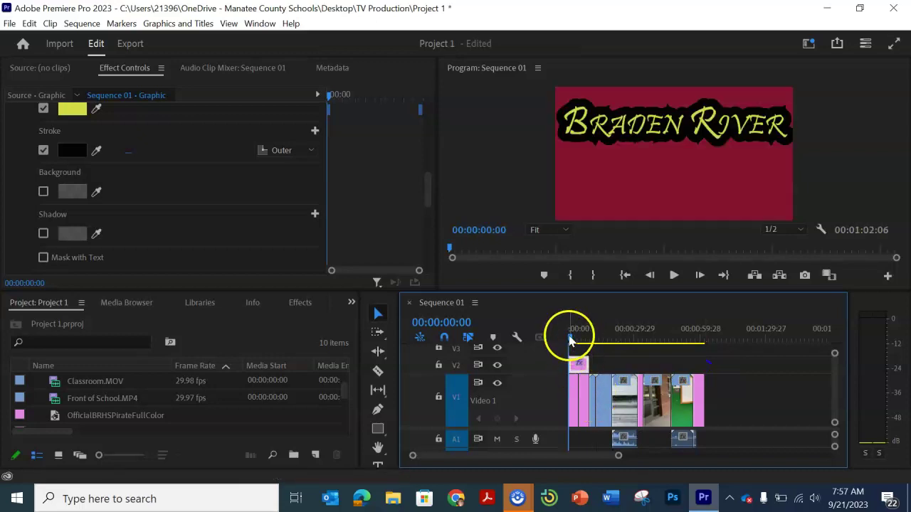
{"action": "left_click_drag", "start_coordinate": [573, 340], "coordinate": [585, 340]}
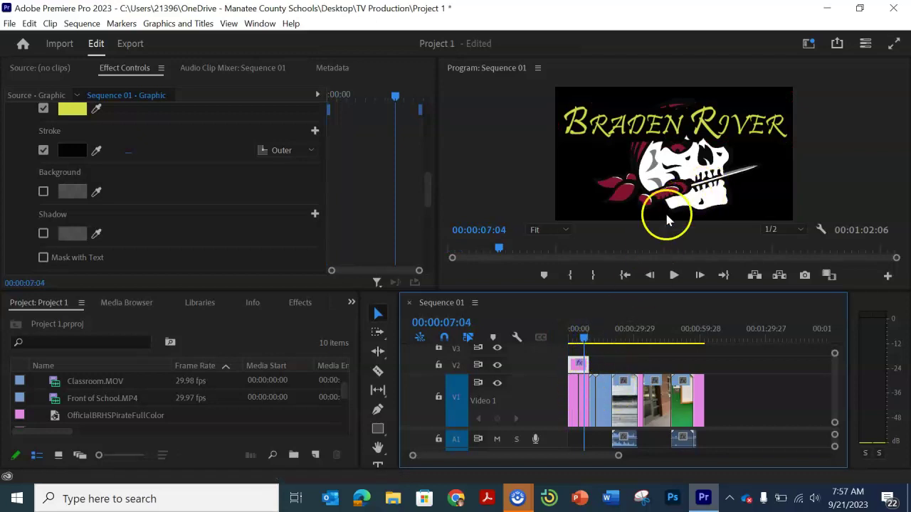
{"action": "left_click", "coordinate": [661, 172]}
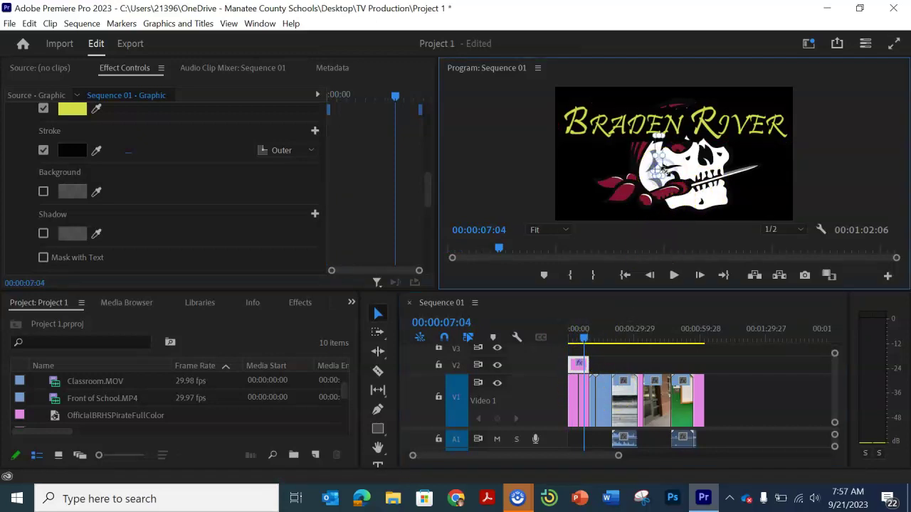
{"action": "left_click", "coordinate": [666, 183]}
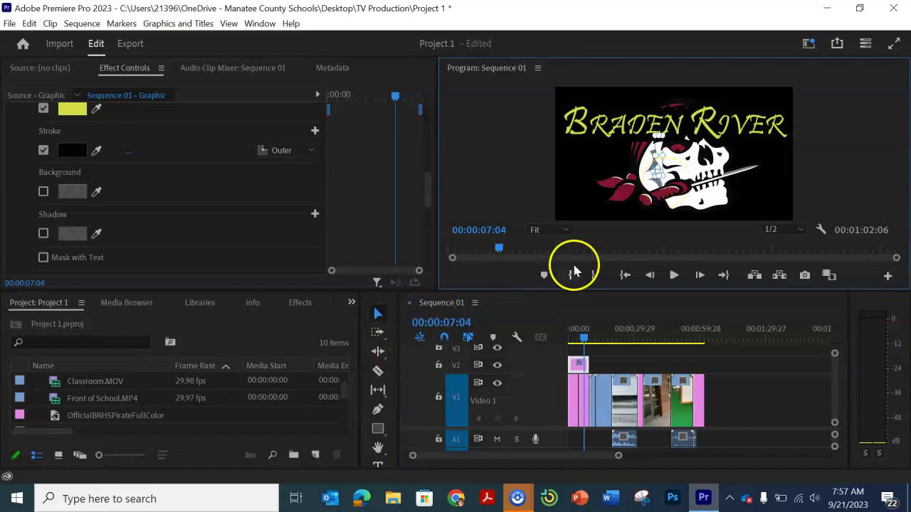
{"action": "left_click", "coordinate": [658, 174]}
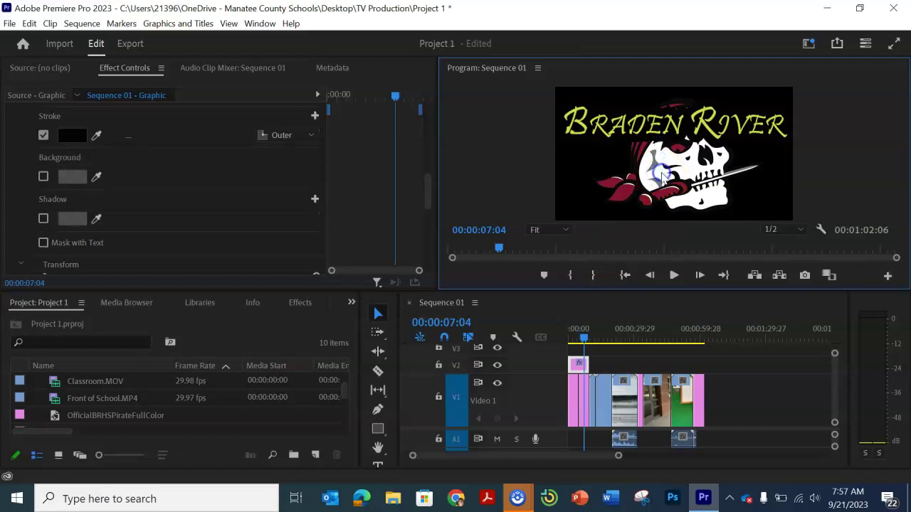
{"action": "left_click", "coordinate": [668, 168]}
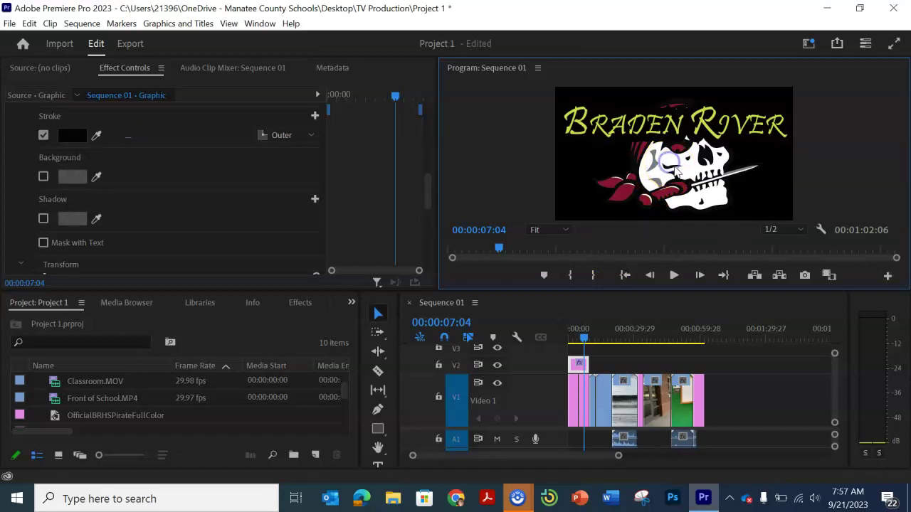
{"action": "left_click", "coordinate": [674, 168]}
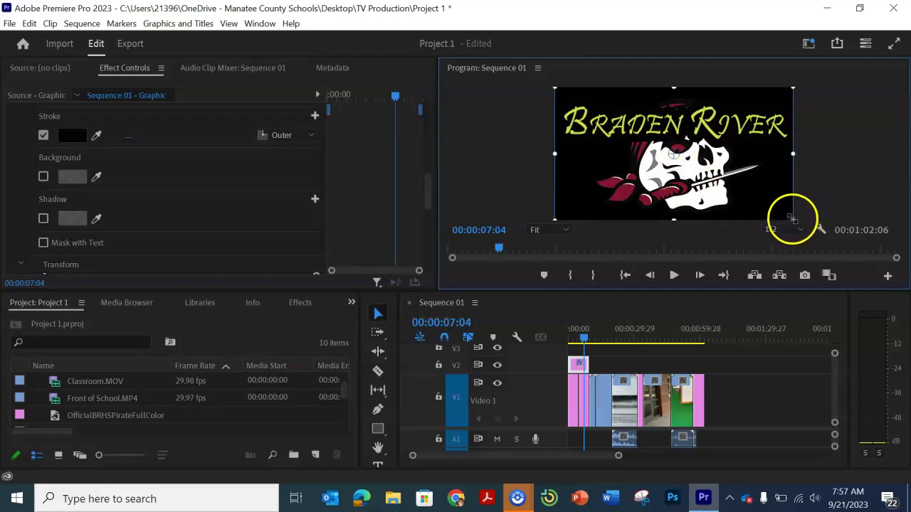
Test-resize the title graphic back to full frame, then select the pirate logo clip on V1
{"action": "left_click_drag", "start_coordinate": [750, 202], "coordinate": [744, 198]}
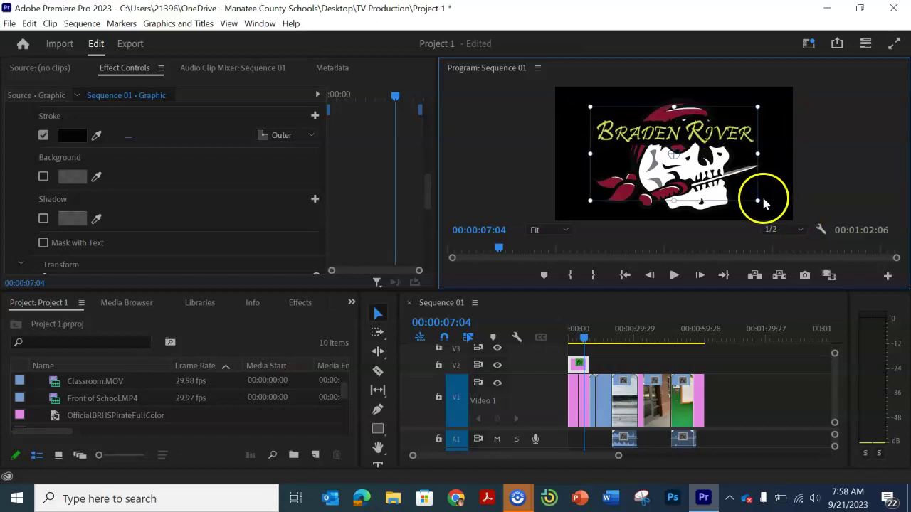
{"action": "left_click_drag", "start_coordinate": [716, 189], "coordinate": [717, 190]}
{"action": "left_click", "coordinate": [715, 225]}
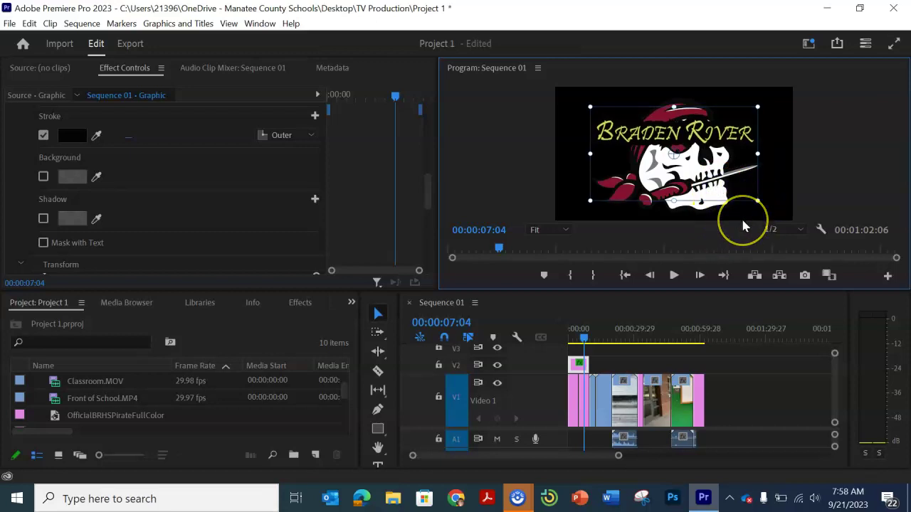
{"action": "mouse_move", "coordinate": [742, 222]}
{"action": "left_mouse_down"}
{"action": "mouse_move", "coordinate": [759, 198]}
{"action": "mouse_move", "coordinate": [752, 209]}
{"action": "left_mouse_up"}
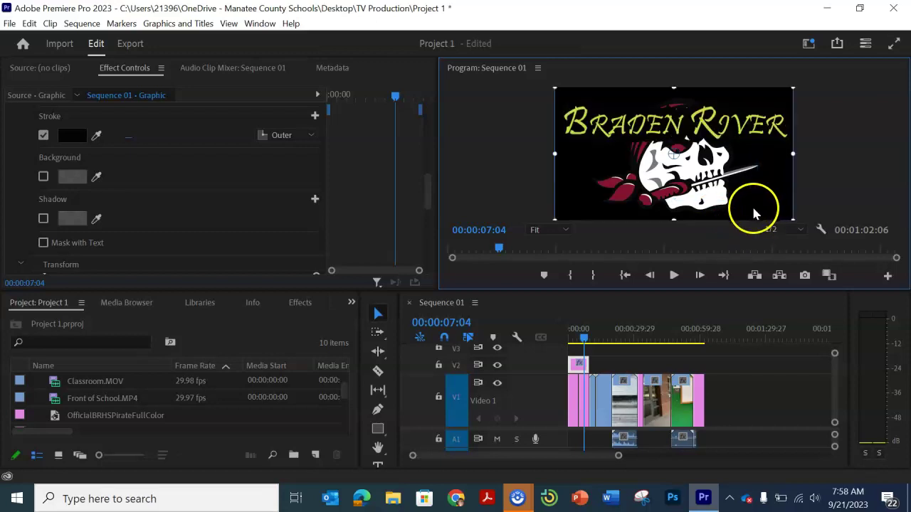
{"action": "left_click", "coordinate": [582, 409]}
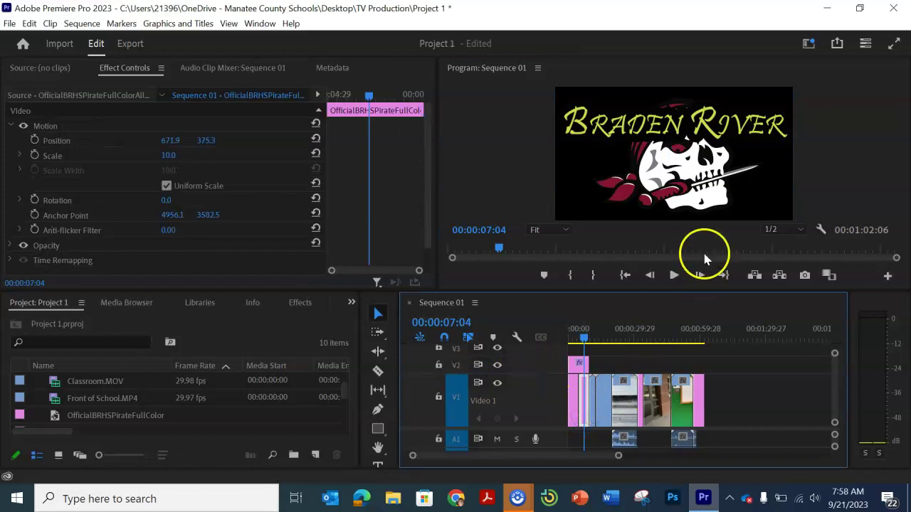
Shrink the pirate logo to about 9.5 and nudge it into place
{"action": "left_click", "coordinate": [707, 196]}
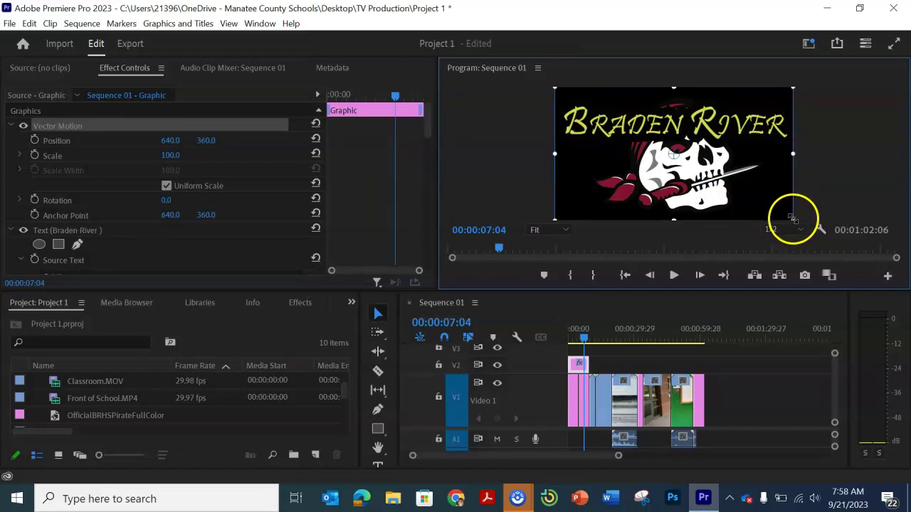
{"action": "left_click_drag", "start_coordinate": [760, 206], "coordinate": [735, 172]}
{"action": "left_click_drag", "start_coordinate": [778, 135], "coordinate": [727, 142]}
{"action": "left_click_drag", "start_coordinate": [691, 198], "coordinate": [696, 201]}
{"action": "left_click_drag", "start_coordinate": [765, 157], "coordinate": [722, 158]}
{"action": "left_click_drag", "start_coordinate": [696, 185], "coordinate": [693, 192]}
Scale the BRADEN RIVER title to 77.7 and position it at 659.2, 294.9 above the logo
{"action": "left_click", "coordinate": [688, 94]}
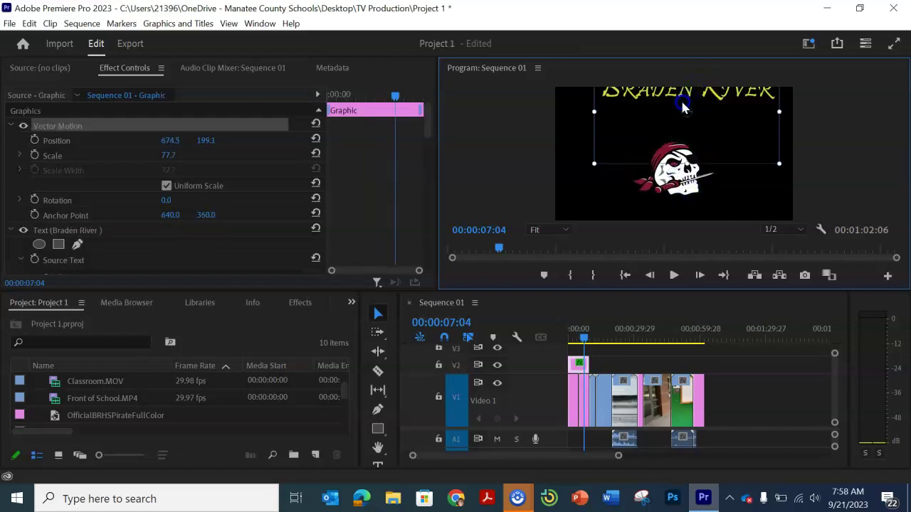
{"action": "left_click_drag", "start_coordinate": [681, 106], "coordinate": [679, 121]}
{"action": "left_click_drag", "start_coordinate": [584, 96], "coordinate": [579, 106]}
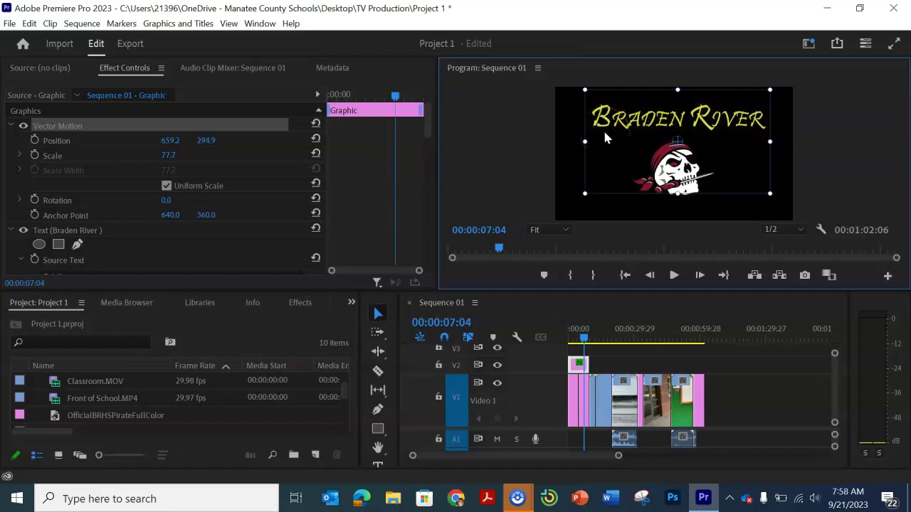
{"action": "left_click", "coordinate": [605, 134]}
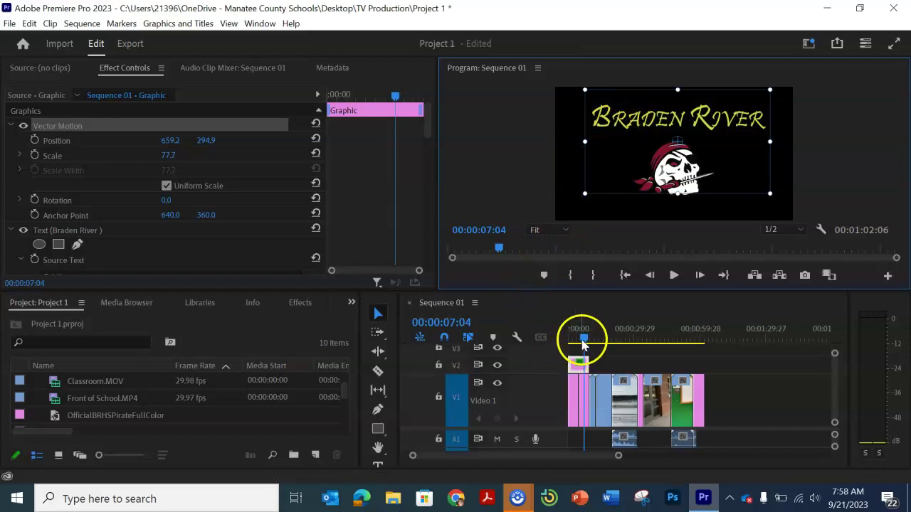
At 00:00:57:28, add horizontal text reading 'Meet me at the river' beside the logo
{"action": "left_click_drag", "start_coordinate": [583, 340], "coordinate": [693, 362]}
{"action": "left_click", "coordinate": [601, 369]}
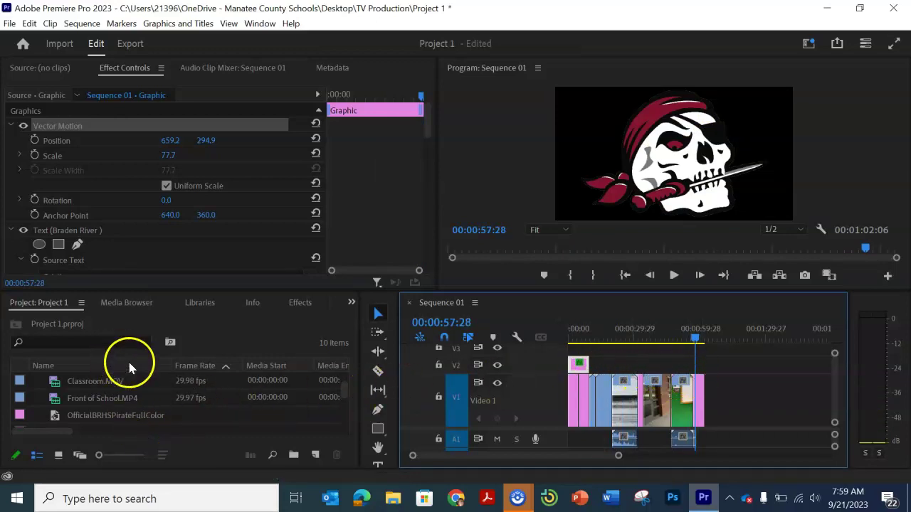
{"action": "left_click", "coordinate": [378, 471]}
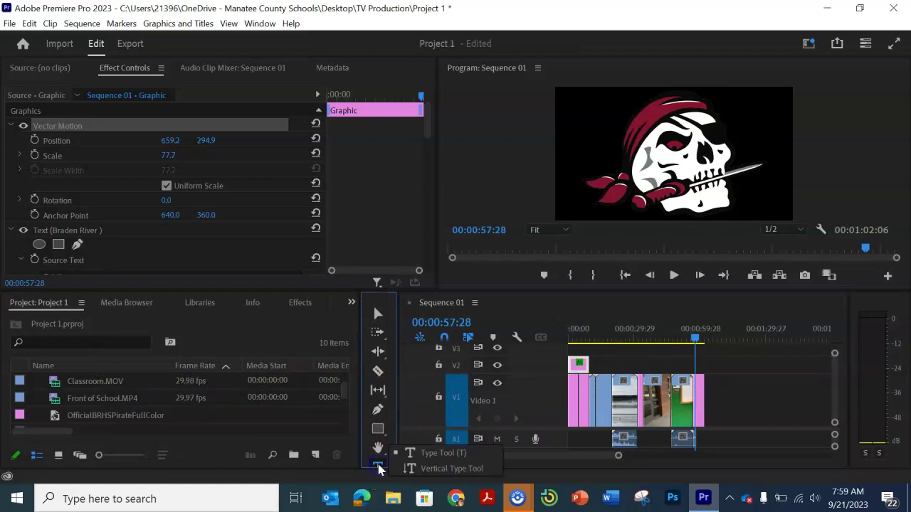
{"action": "left_click", "coordinate": [576, 113]}
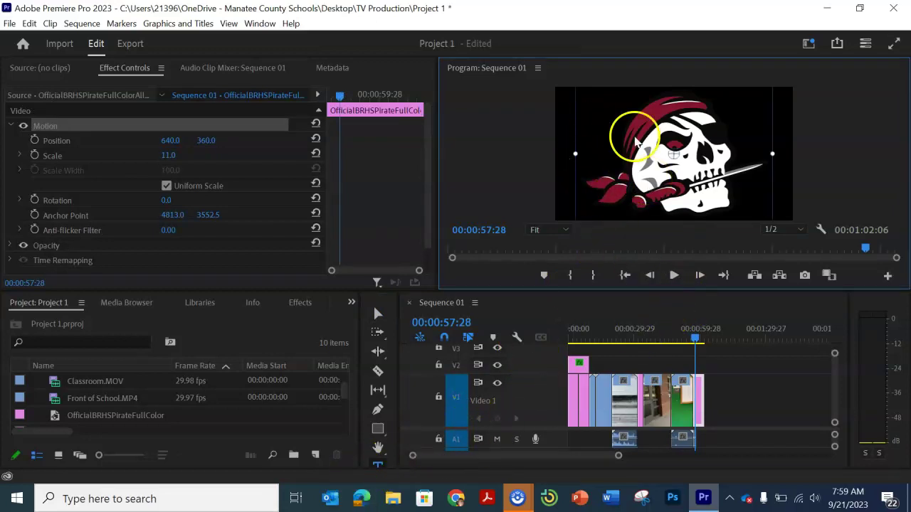
{"action": "left_click", "coordinate": [566, 178]}
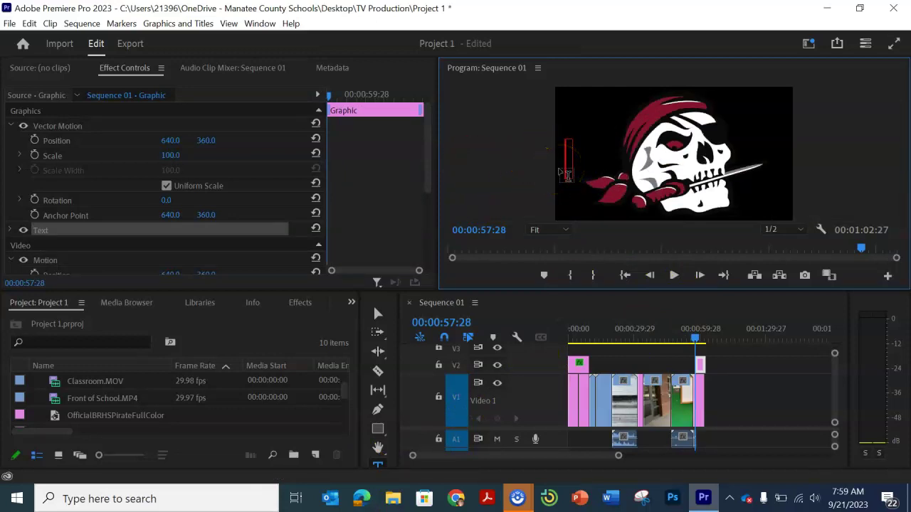
{"action": "type", "text": "Meet me a"}
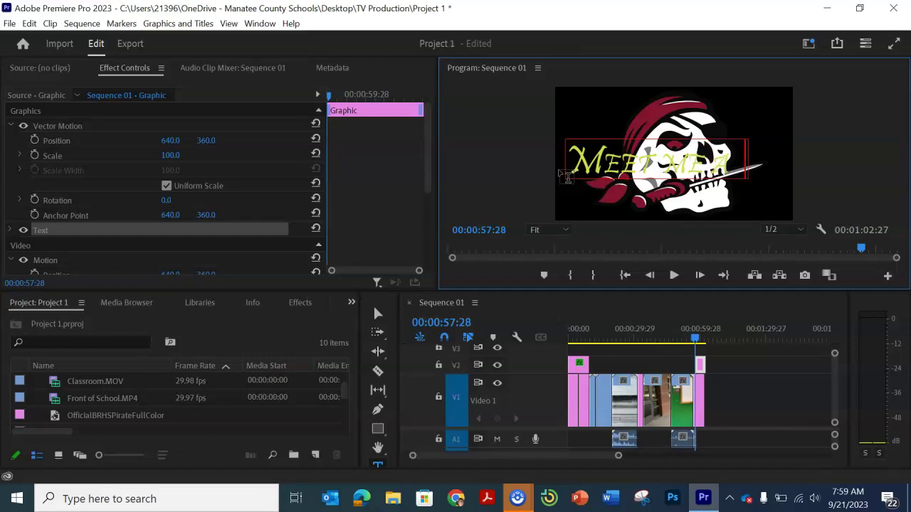
{"action": "type", "text": "TH"}
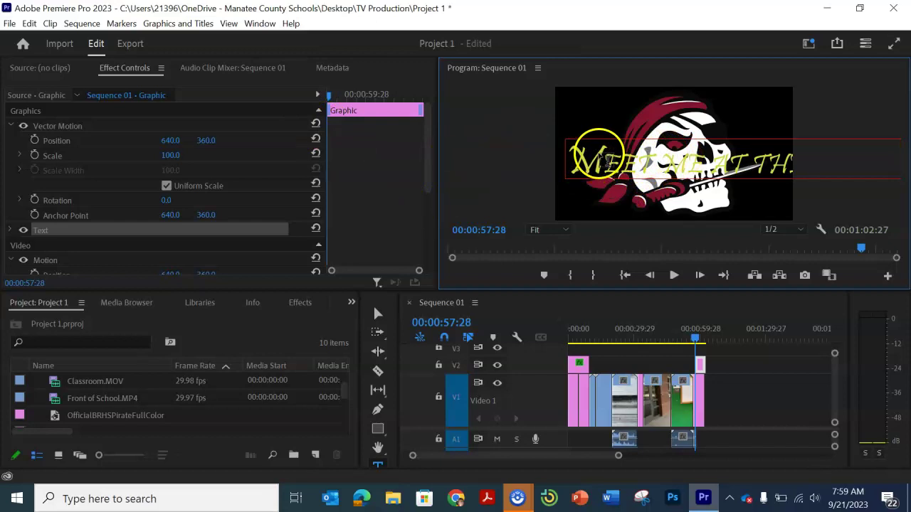
Select all the title text and set its font to Source Sans Pro Light Italic
{"action": "double_click", "coordinate": [601, 160]}
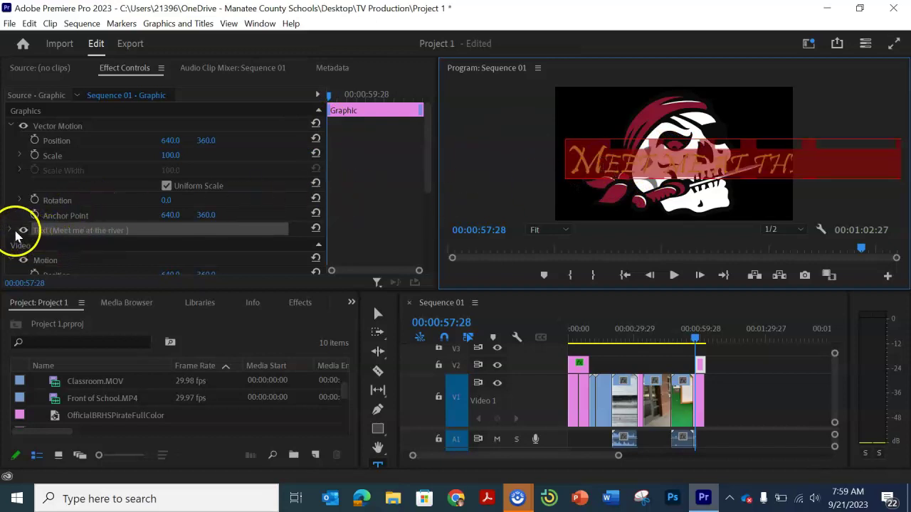
{"action": "scroll", "coordinate": [16, 217], "scroll_direction": "down", "scroll_amount": 2}
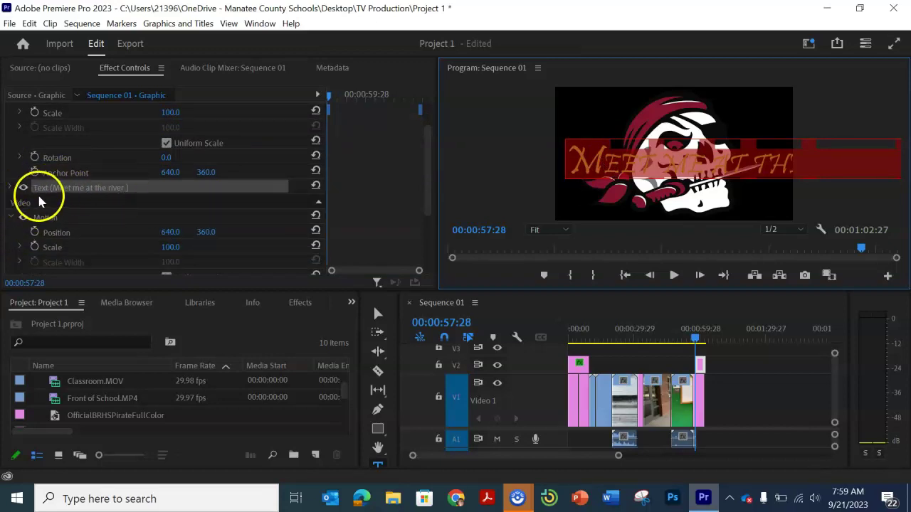
{"action": "left_click", "coordinate": [11, 191]}
{"action": "left_click", "coordinate": [12, 188]}
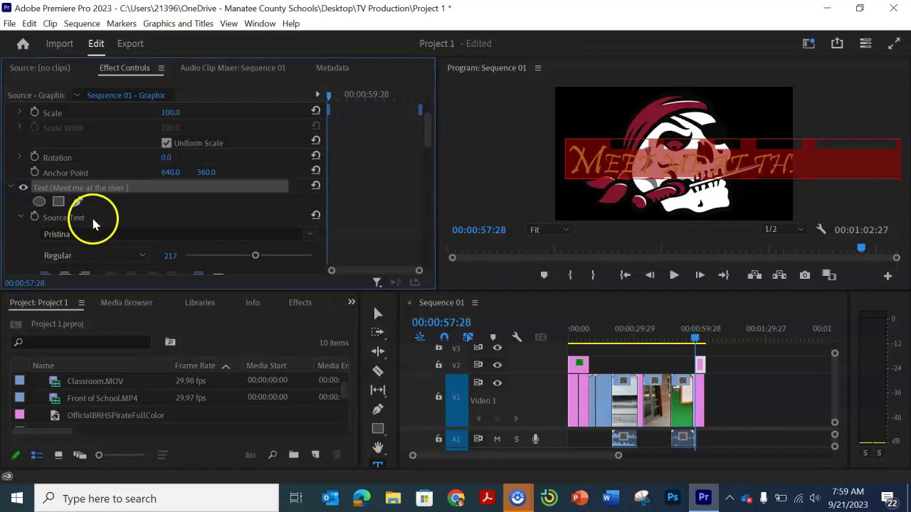
{"action": "scroll", "coordinate": [90, 215], "scroll_direction": "down", "scroll_amount": 1}
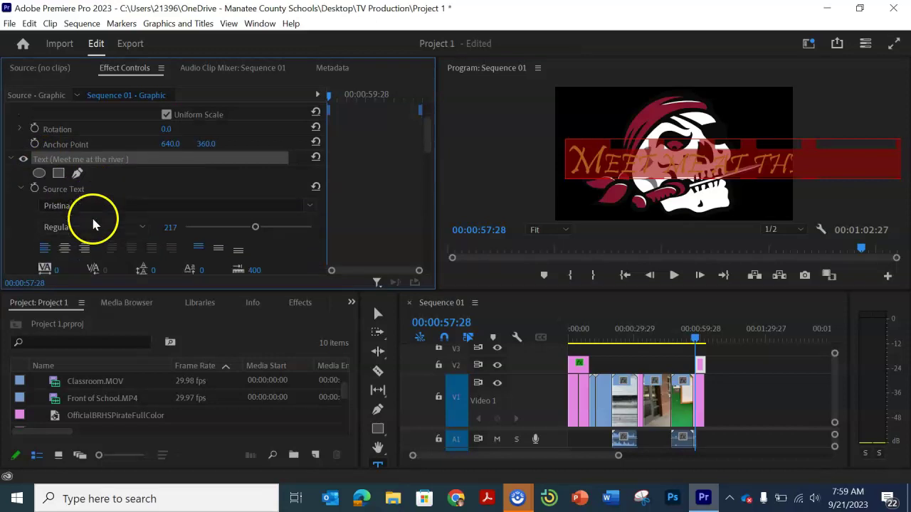
{"action": "left_click", "coordinate": [309, 207]}
{"action": "scroll", "coordinate": [246, 407], "scroll_direction": "down", "scroll_amount": 1}
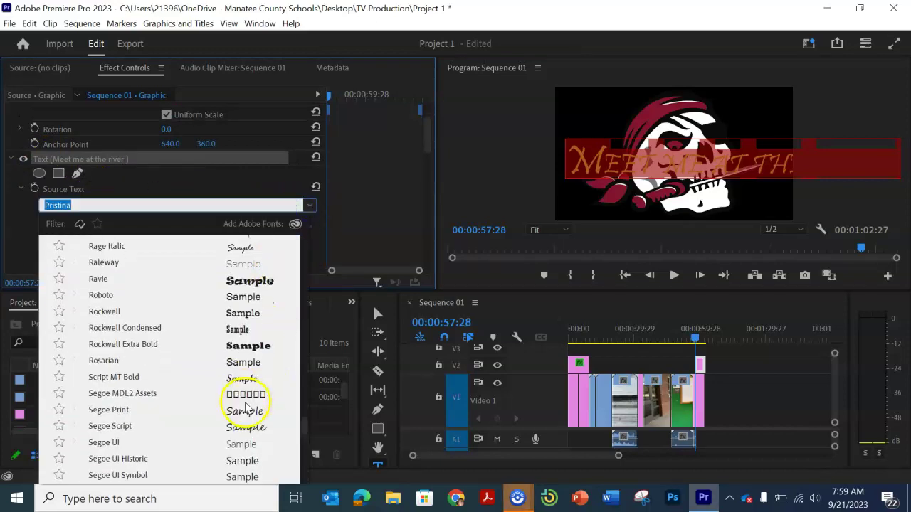
{"action": "scroll", "coordinate": [246, 406], "scroll_direction": "down", "scroll_amount": 3}
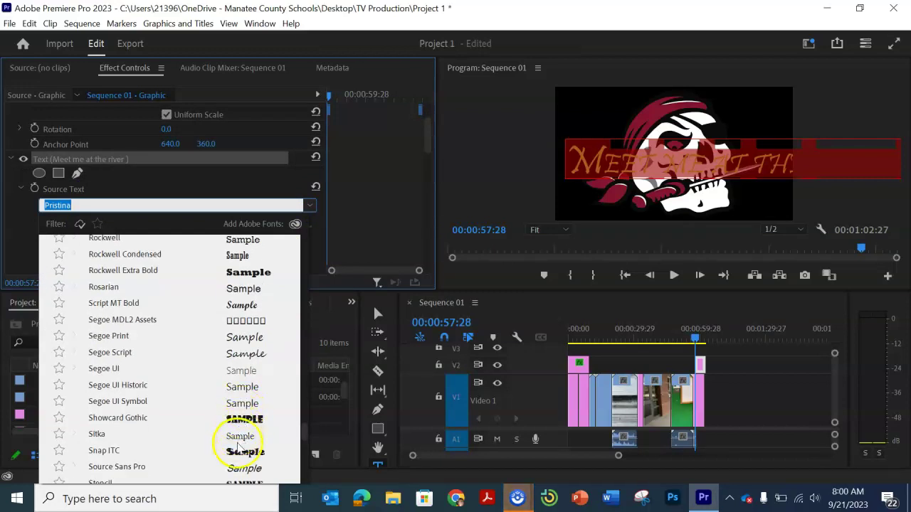
{"action": "scroll", "coordinate": [237, 464], "scroll_direction": "down", "scroll_amount": 10}
{"action": "key", "text": "Escape"}
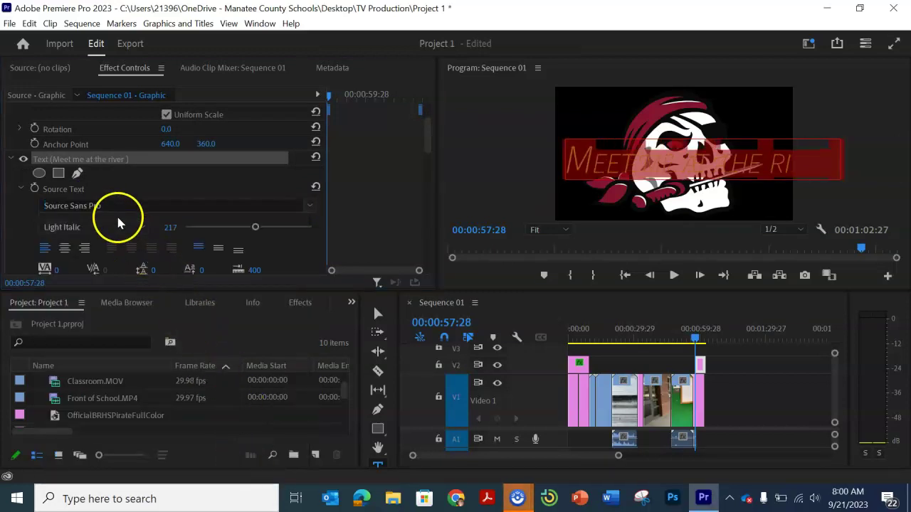
Drag the title's font size down to 144
{"action": "left_click_drag", "start_coordinate": [255, 227], "coordinate": [231, 229]}
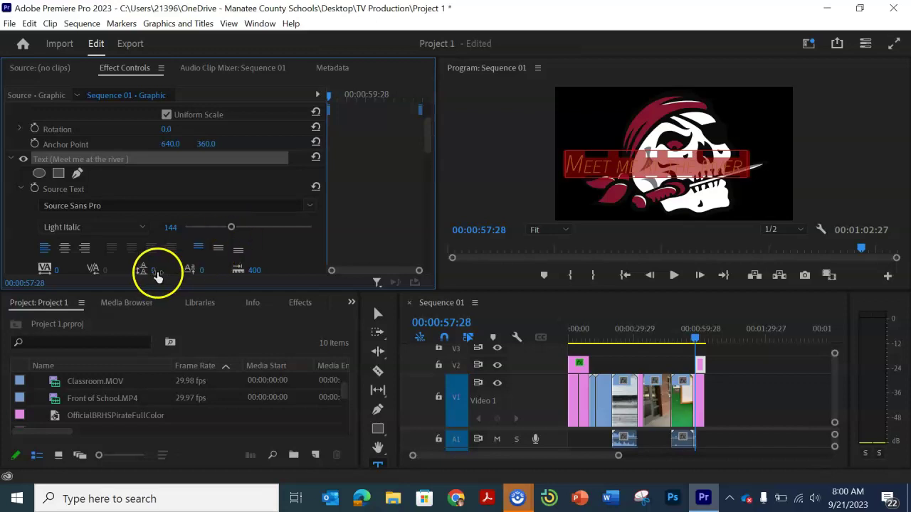
{"action": "scroll", "coordinate": [148, 236], "scroll_direction": "down", "scroll_amount": 3}
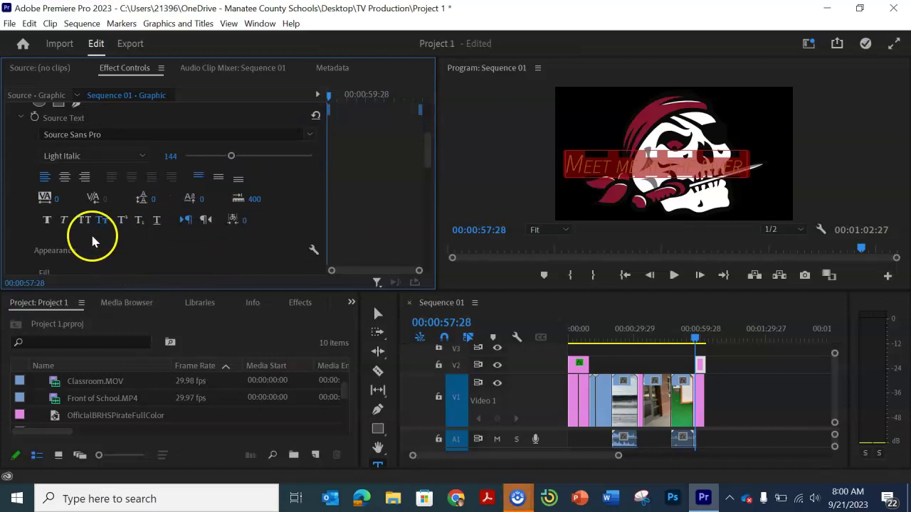
{"action": "scroll", "coordinate": [103, 236], "scroll_direction": "down", "scroll_amount": 2}
Make the title's text fill white
{"action": "left_click", "coordinate": [73, 250]}
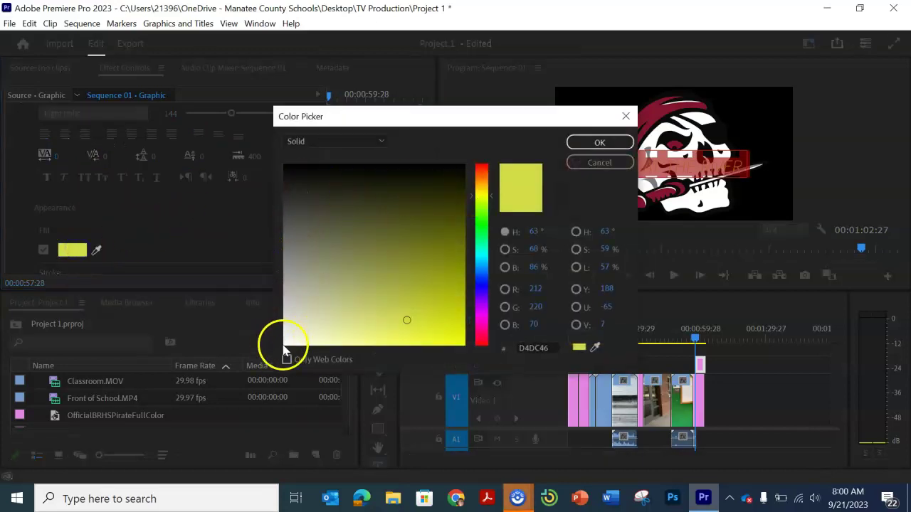
{"action": "left_click", "coordinate": [284, 343]}
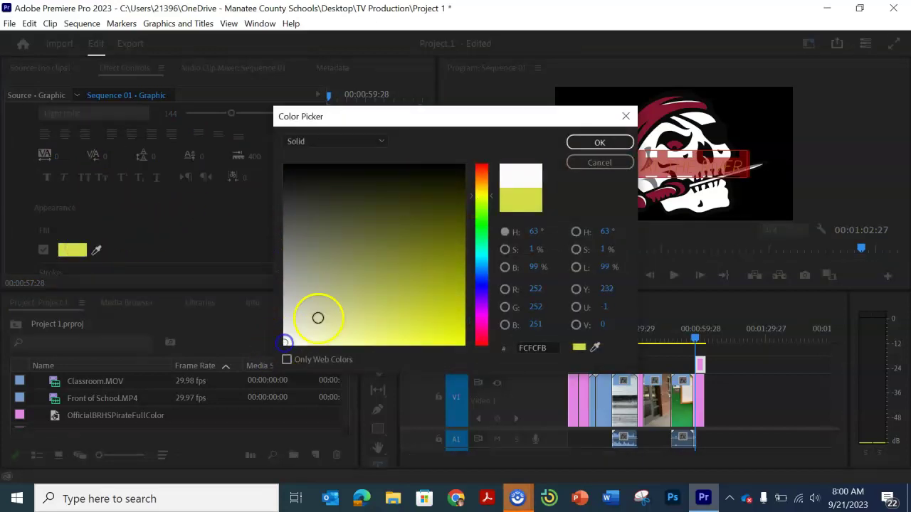
{"action": "left_click", "coordinate": [579, 142]}
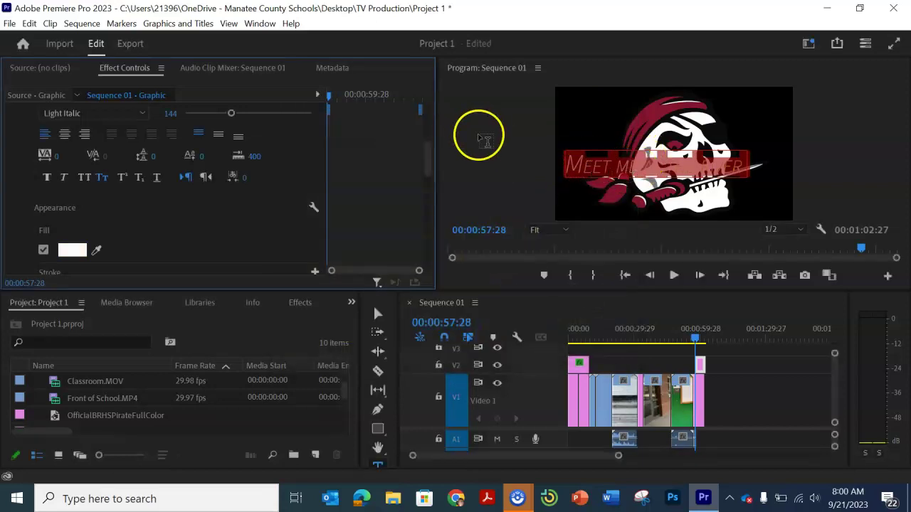
{"action": "left_click", "coordinate": [477, 140]}
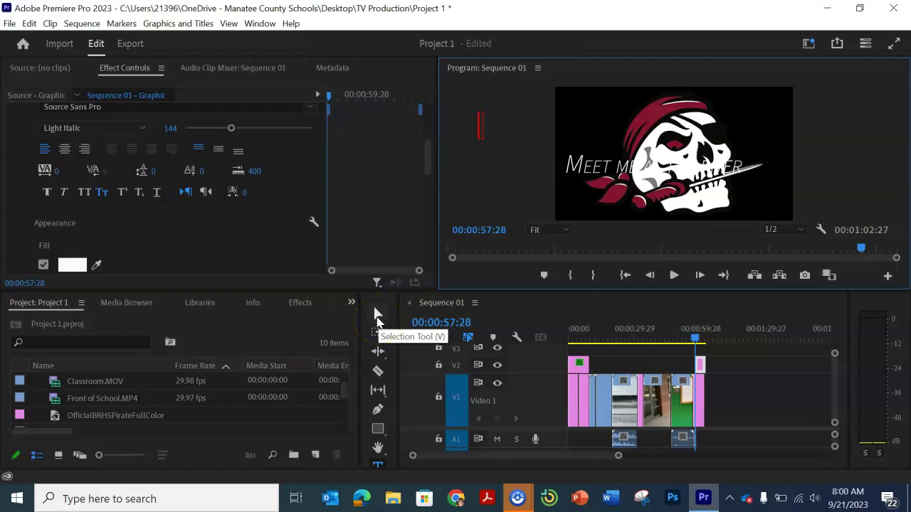
With the Selection Tool, move the 'Meet me at the river' title to the top of the frame
{"action": "left_click", "coordinate": [378, 315]}
{"action": "left_click", "coordinate": [480, 140]}
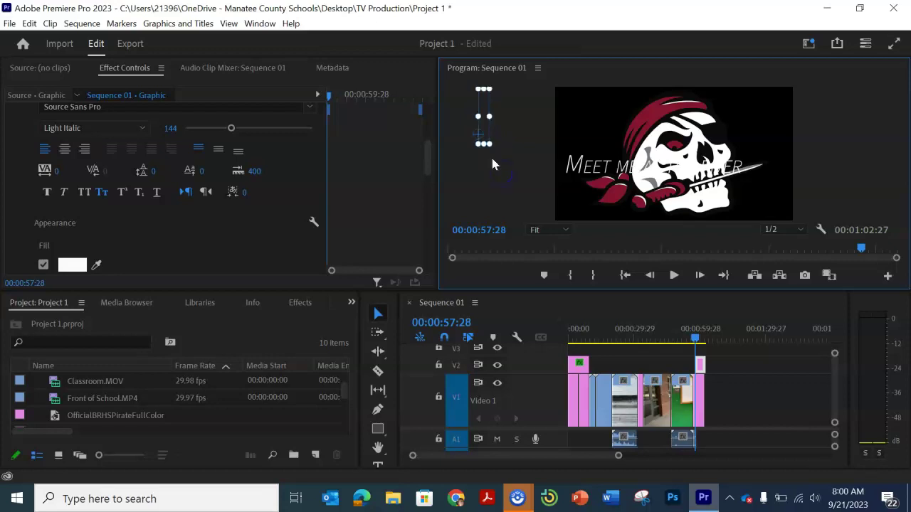
{"action": "left_click", "coordinate": [485, 148]}
{"action": "left_click_drag", "start_coordinate": [485, 150], "coordinate": [487, 138]}
{"action": "left_click", "coordinate": [577, 162]}
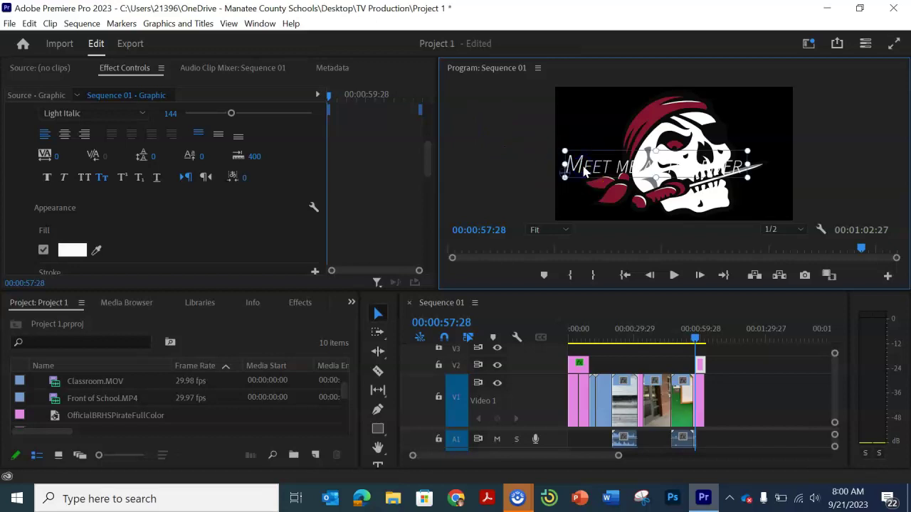
{"action": "left_click_drag", "start_coordinate": [582, 125], "coordinate": [585, 108]}
{"action": "left_click", "coordinate": [517, 239]}
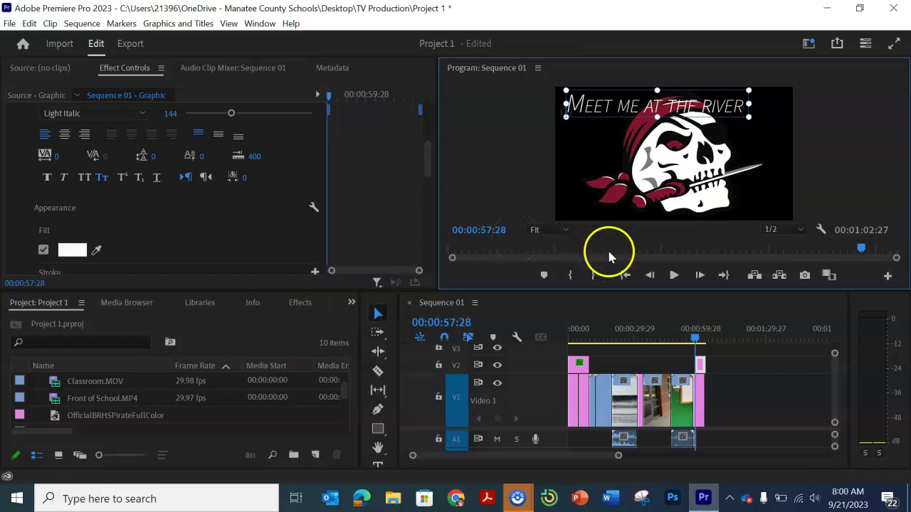
{"action": "left_click", "coordinate": [726, 206]}
Move the title right and down, and shrink it to about three quarters size
{"action": "left_click", "coordinate": [700, 427]}
{"action": "left_click", "coordinate": [717, 216]}
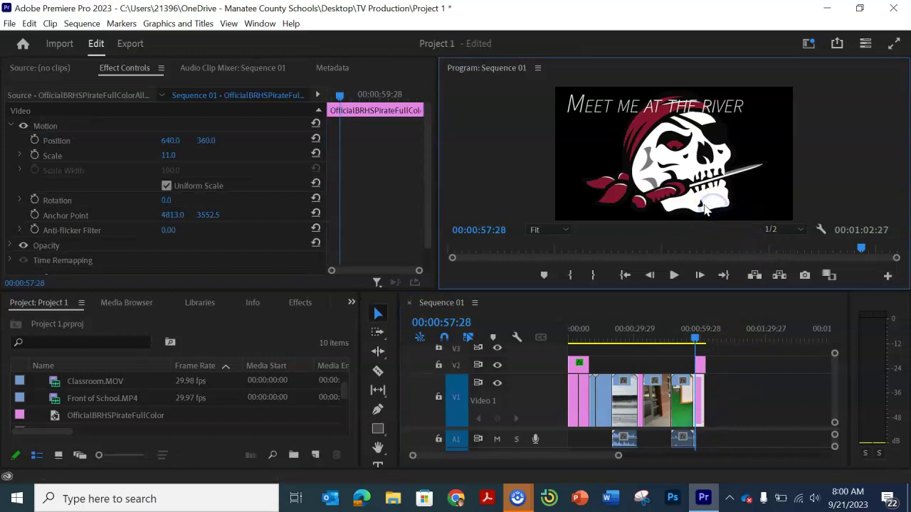
{"action": "left_click", "coordinate": [705, 205]}
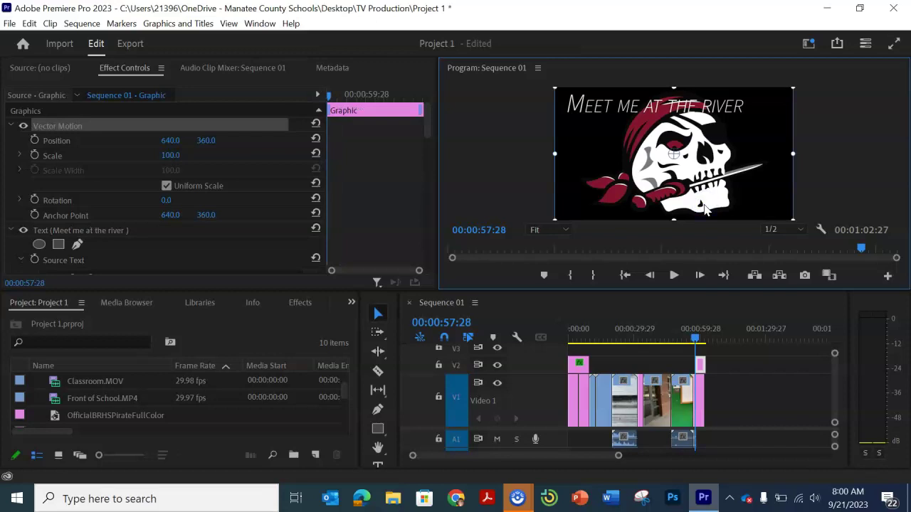
{"action": "left_click", "coordinate": [697, 402]}
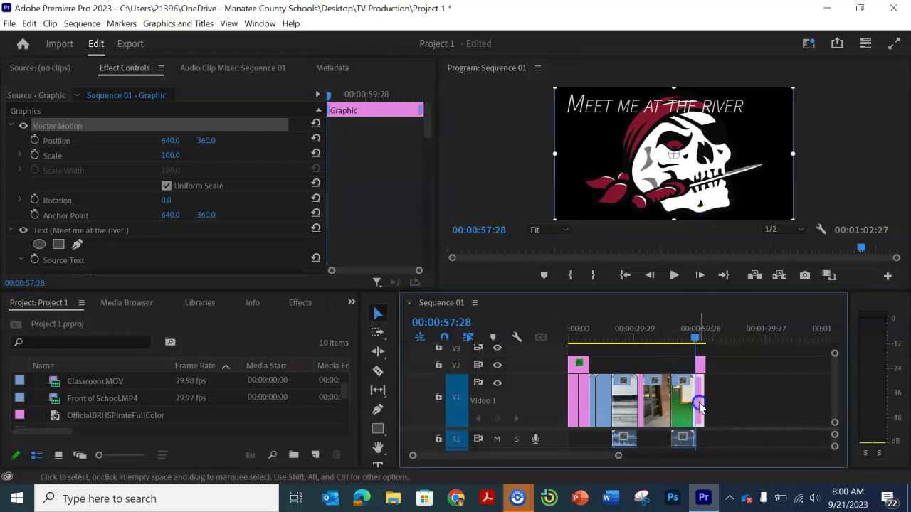
{"action": "left_click", "coordinate": [670, 220]}
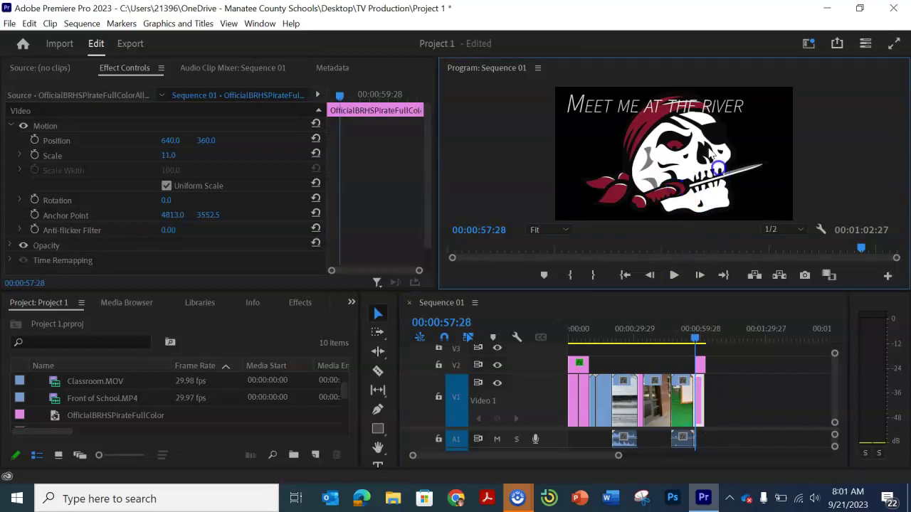
{"action": "left_click", "coordinate": [685, 111]}
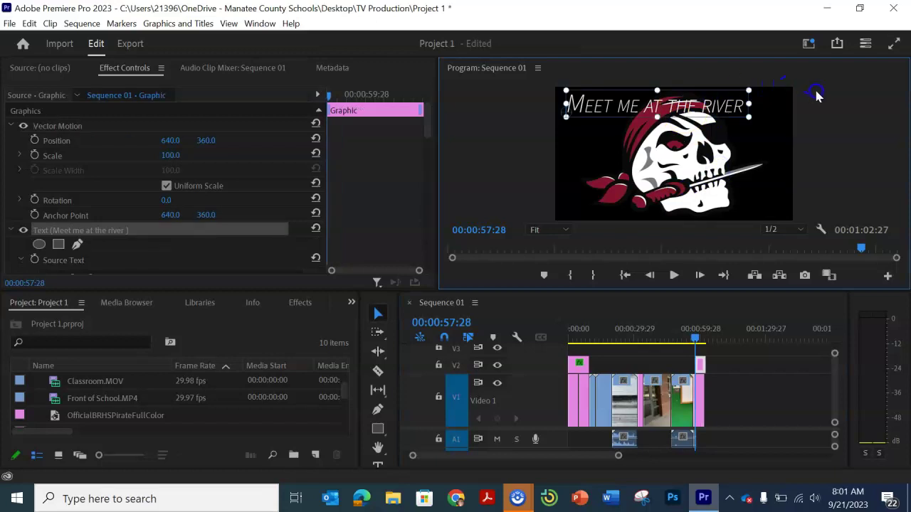
{"action": "left_click", "coordinate": [694, 105]}
{"action": "left_click_drag", "start_coordinate": [779, 115], "coordinate": [887, 125]}
{"action": "left_click", "coordinate": [659, 183]}
{"action": "left_click", "coordinate": [646, 183]}
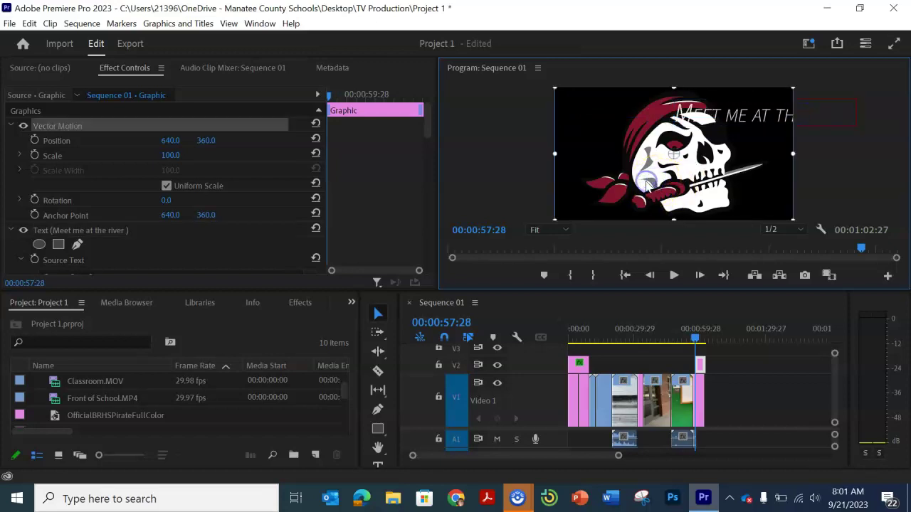
{"action": "left_click_drag", "start_coordinate": [557, 223], "coordinate": [565, 205]}
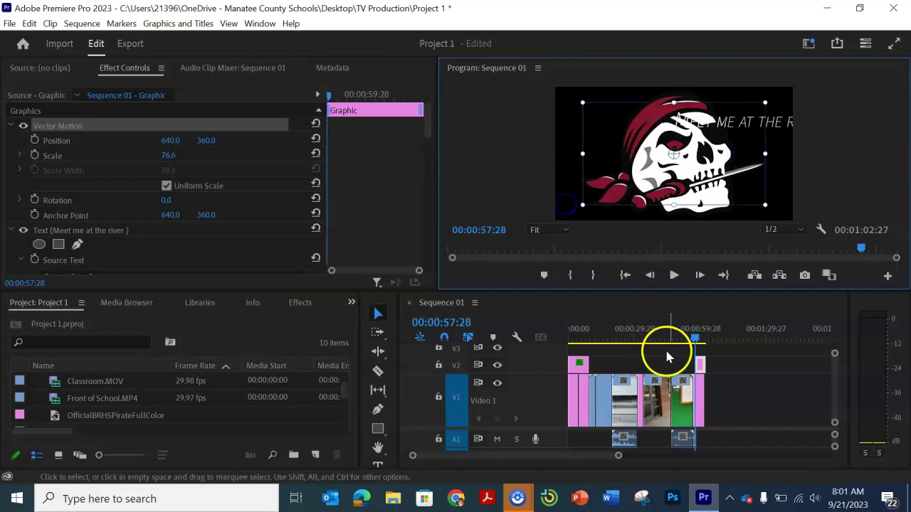
Move the closing text graphic up toward the top of the frame
{"action": "left_click", "coordinate": [697, 391]}
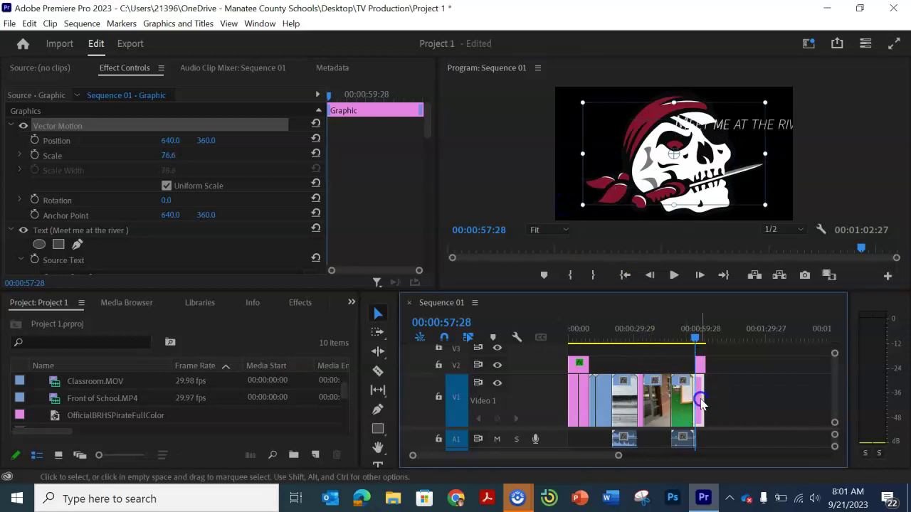
{"action": "left_click", "coordinate": [650, 204]}
{"action": "left_click", "coordinate": [673, 204]}
{"action": "left_click", "coordinate": [683, 388]}
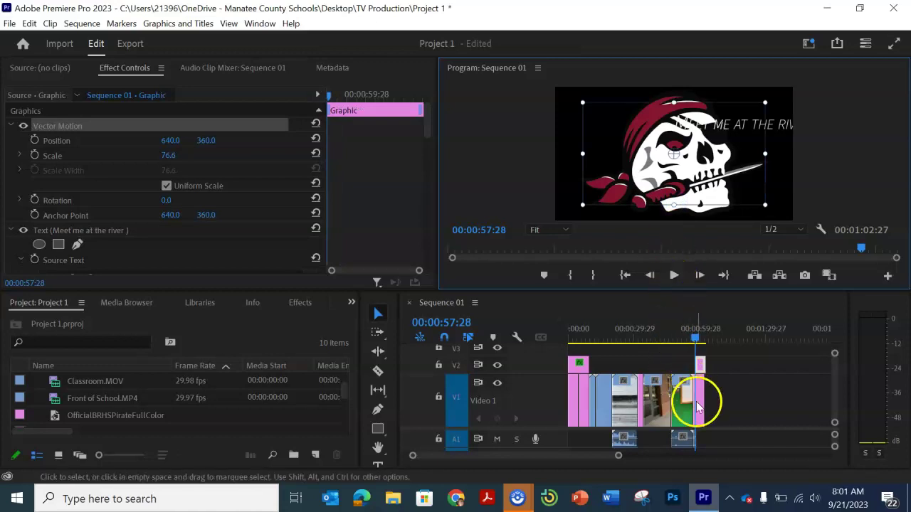
{"action": "left_click", "coordinate": [576, 245]}
{"action": "left_click", "coordinate": [587, 206]}
{"action": "left_click", "coordinate": [610, 204]}
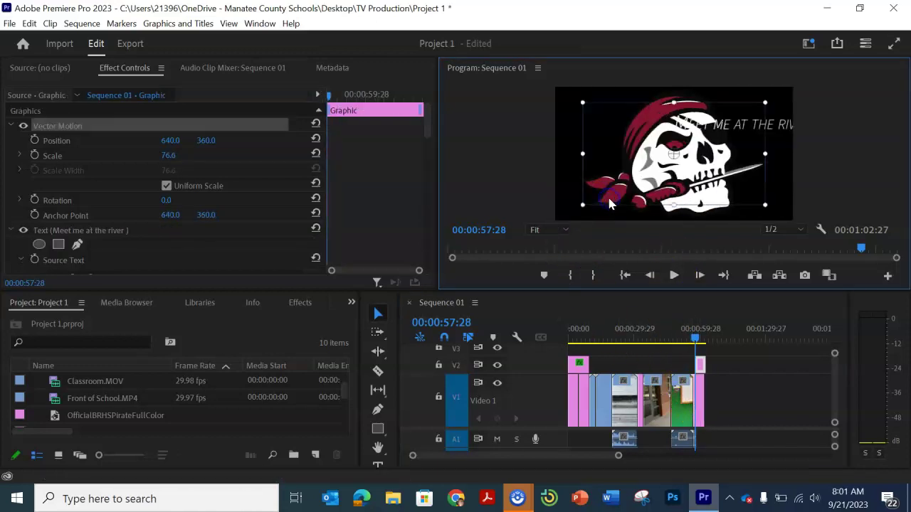
{"action": "left_click_drag", "start_coordinate": [582, 216], "coordinate": [701, 92]}
{"action": "left_click", "coordinate": [663, 206]}
Shrink the pirate logo to about 6.4 scale and move it lower left
{"action": "left_click", "coordinate": [676, 211]}
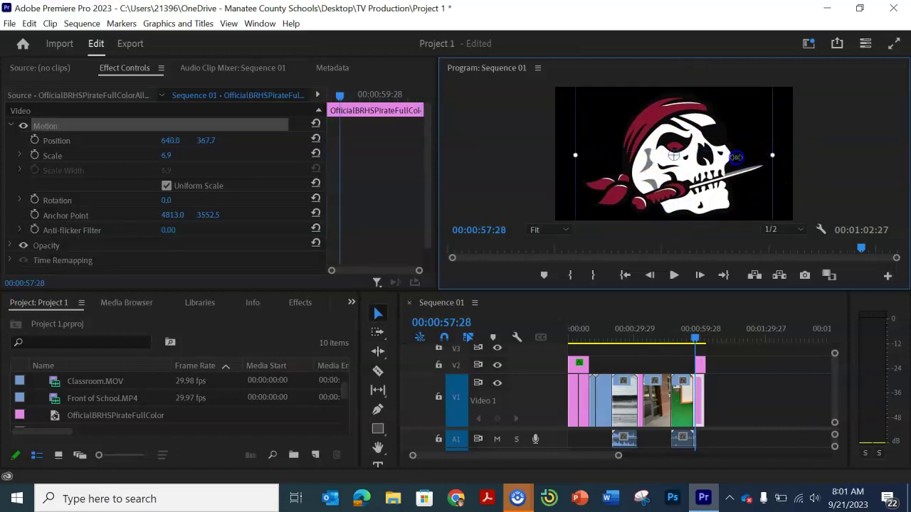
{"action": "left_click_drag", "start_coordinate": [734, 157], "coordinate": [731, 158]}
{"action": "left_click_drag", "start_coordinate": [656, 200], "coordinate": [654, 202]}
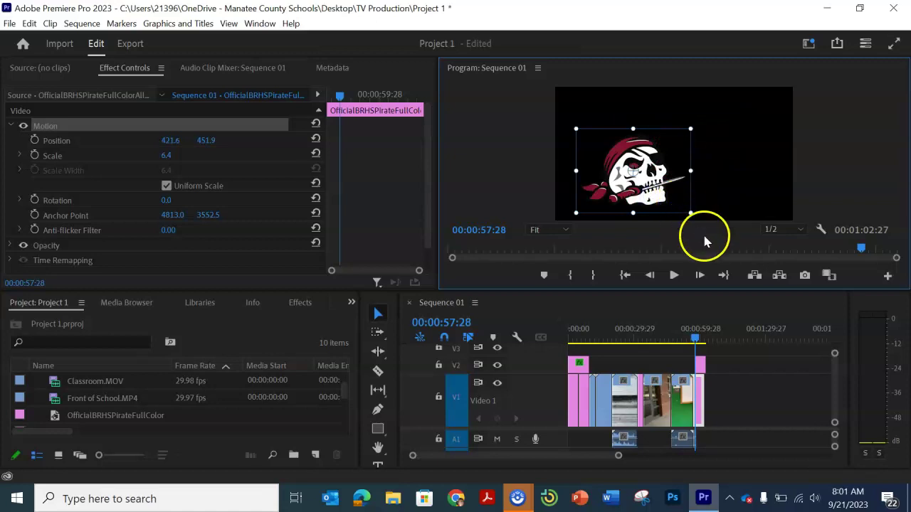
Reposition the closing text to 475.2, 344.7, beside the logo at upper right
{"action": "left_click", "coordinate": [700, 366]}
{"action": "left_click", "coordinate": [688, 129]}
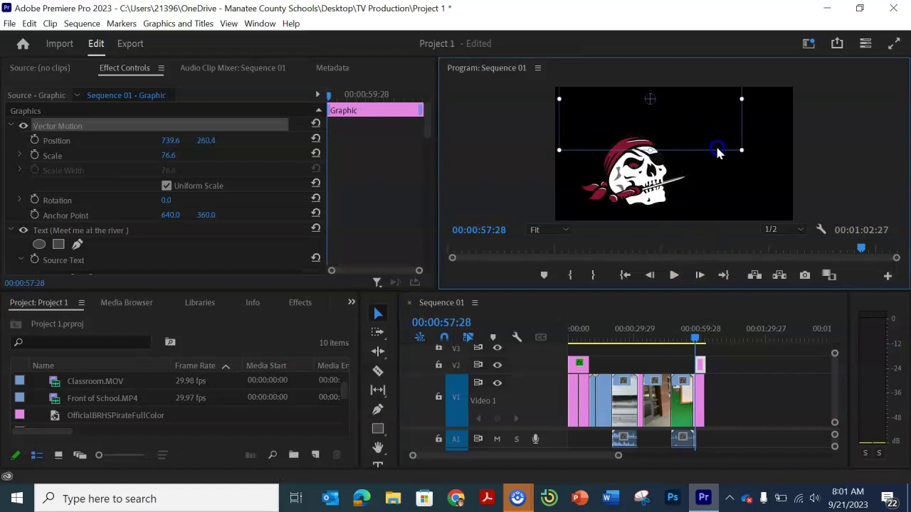
{"action": "left_click_drag", "start_coordinate": [717, 152], "coordinate": [668, 165]}
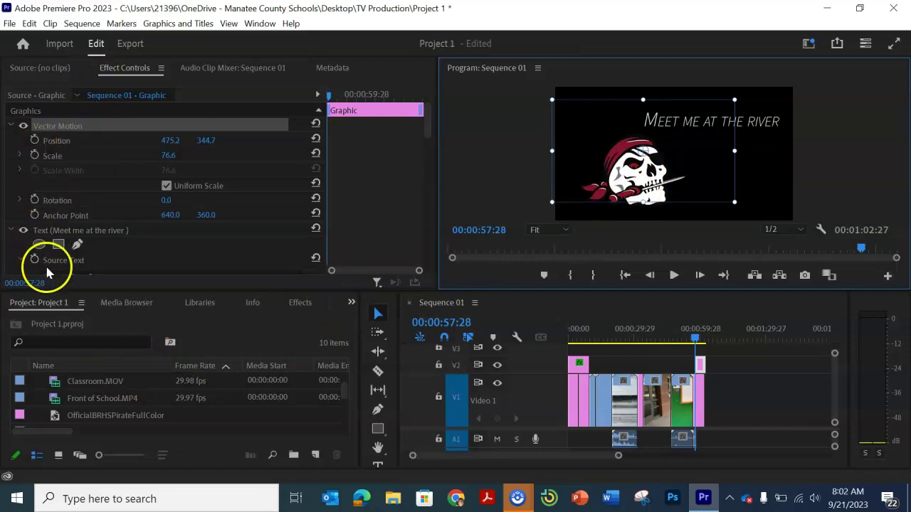
{"action": "scroll", "coordinate": [47, 272], "scroll_direction": "down", "scroll_amount": 10}
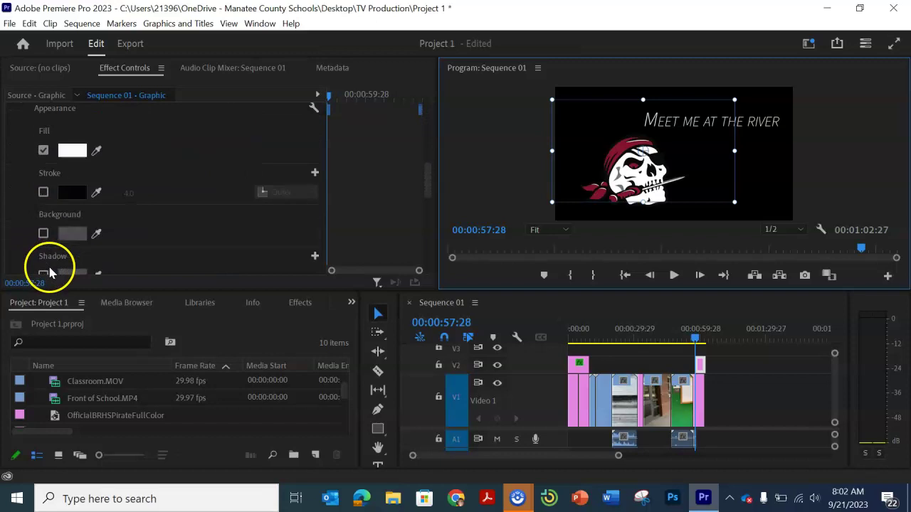
{"action": "scroll", "coordinate": [50, 274], "scroll_direction": "down", "scroll_amount": 6}
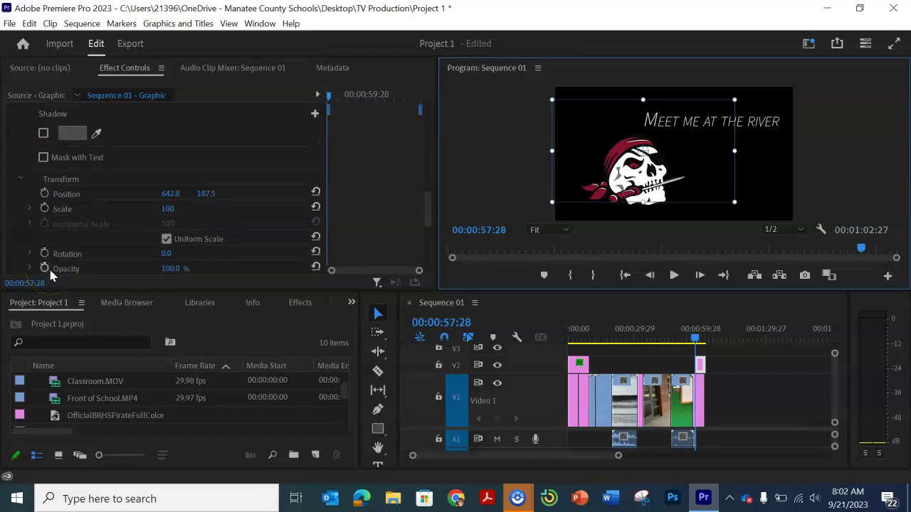
{"action": "scroll", "coordinate": [71, 178], "scroll_direction": "up", "scroll_amount": 3}
{"action": "scroll", "coordinate": [65, 200], "scroll_direction": "up", "scroll_amount": 7}
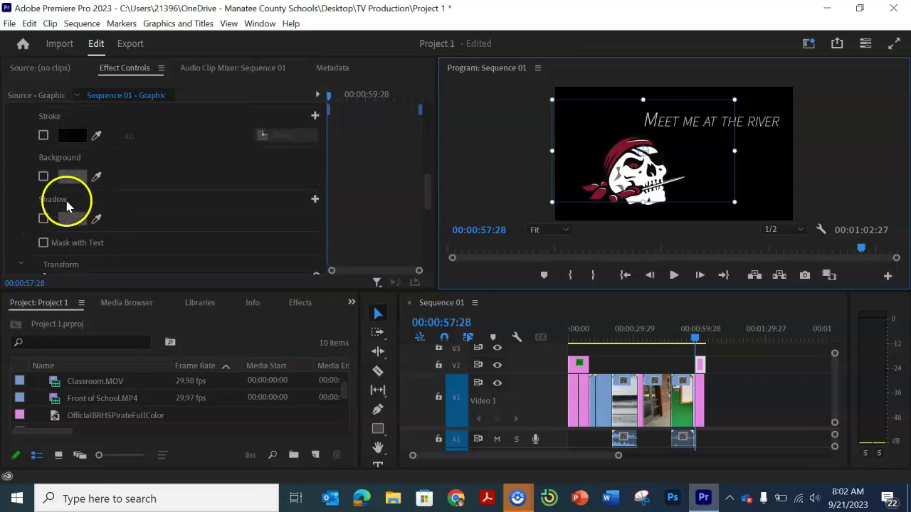
{"action": "scroll", "coordinate": [30, 200], "scroll_direction": "up", "scroll_amount": 5}
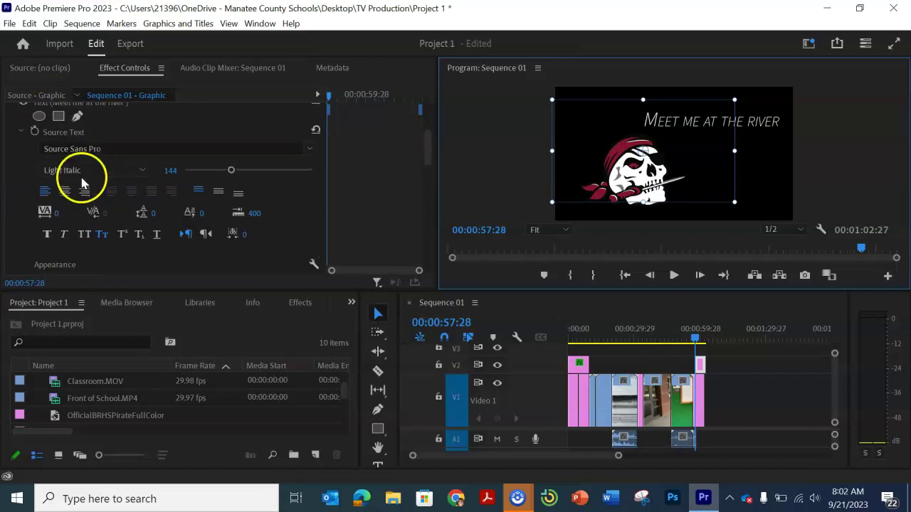
{"action": "scroll", "coordinate": [56, 149], "scroll_direction": "up", "scroll_amount": 3}
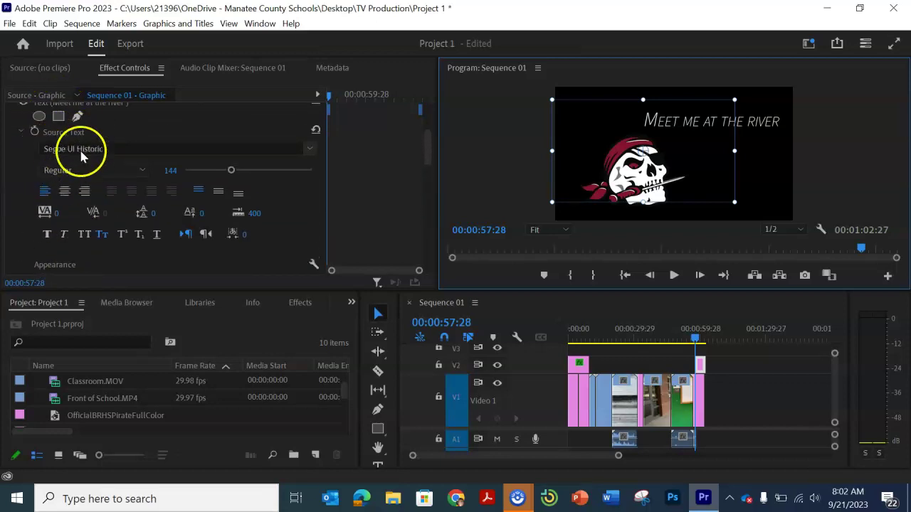
{"action": "scroll", "coordinate": [71, 189], "scroll_direction": "down", "scroll_amount": 1}
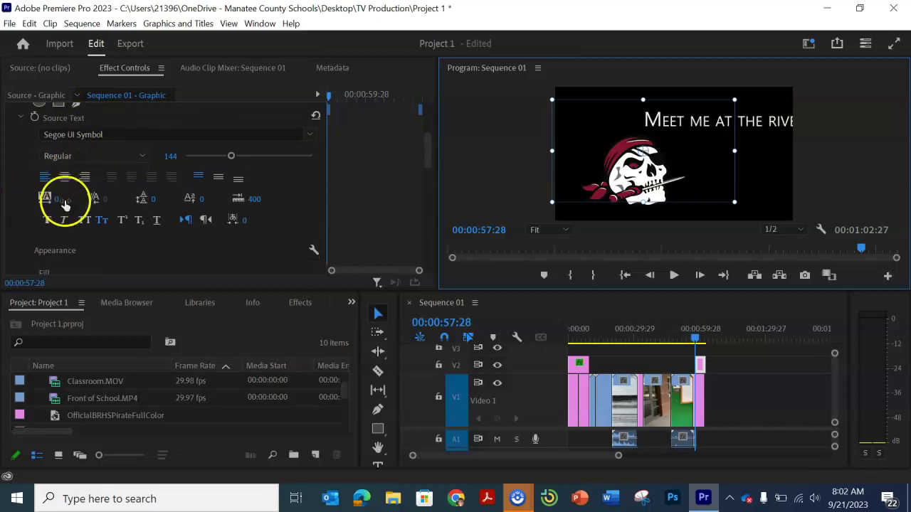
{"action": "scroll", "coordinate": [64, 203], "scroll_direction": "down", "scroll_amount": 2}
{"action": "scroll", "coordinate": [70, 203], "scroll_direction": "up", "scroll_amount": 3}
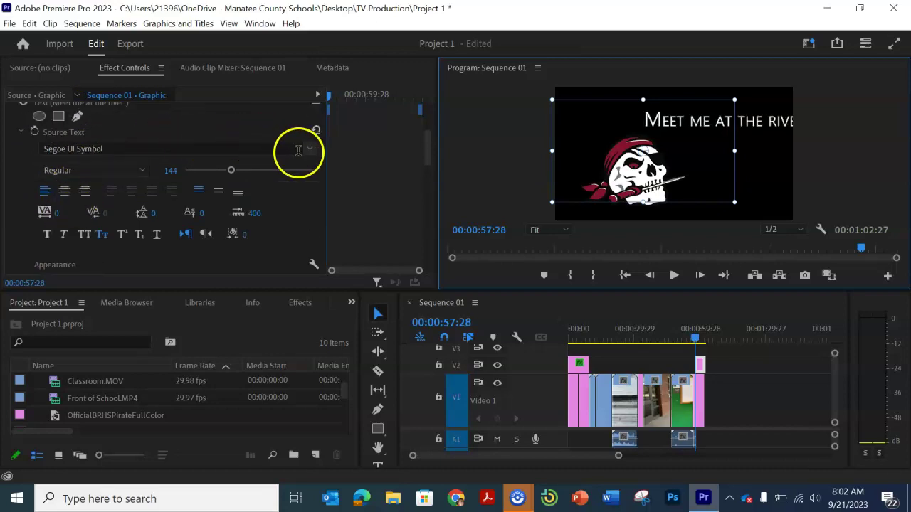
{"action": "left_click", "coordinate": [310, 149]}
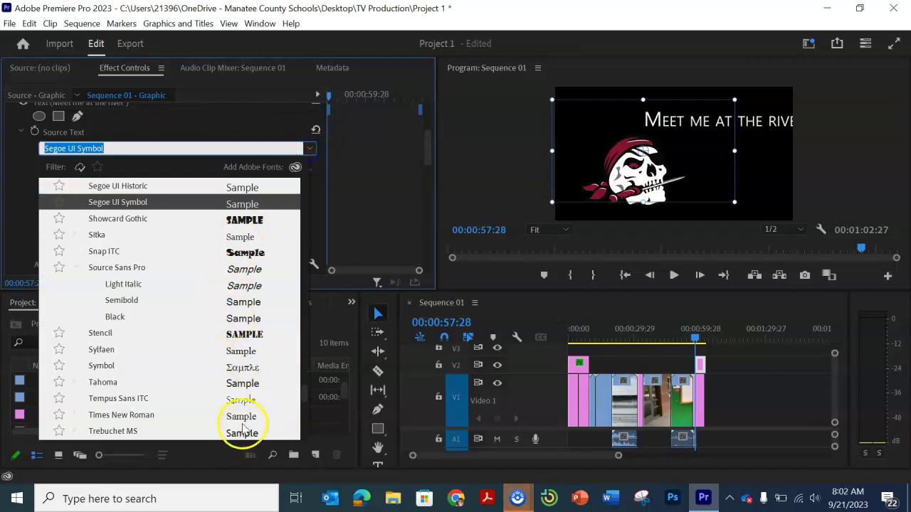
{"action": "left_click", "coordinate": [246, 270]}
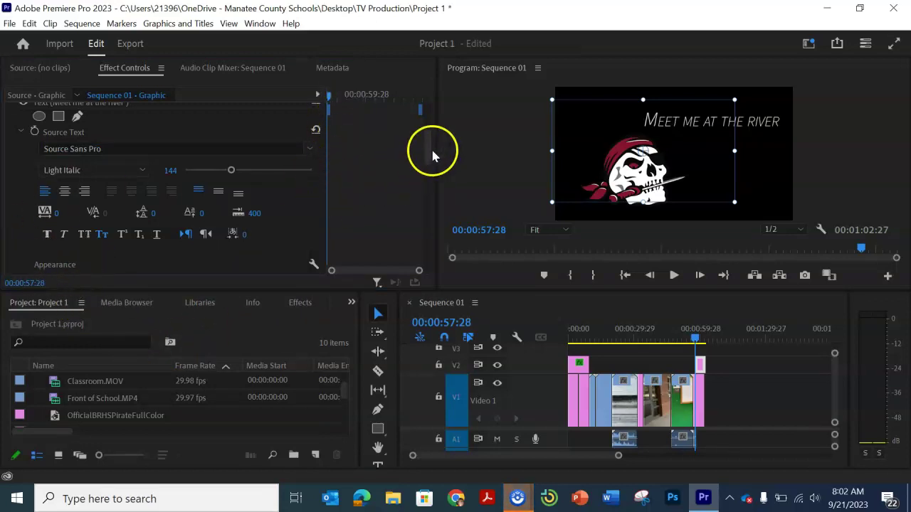
Select the V2 text clip, show Transform Rotation, and park the playhead at 00:00:58:01
{"action": "left_click_drag", "start_coordinate": [428, 150], "coordinate": [392, 223]}
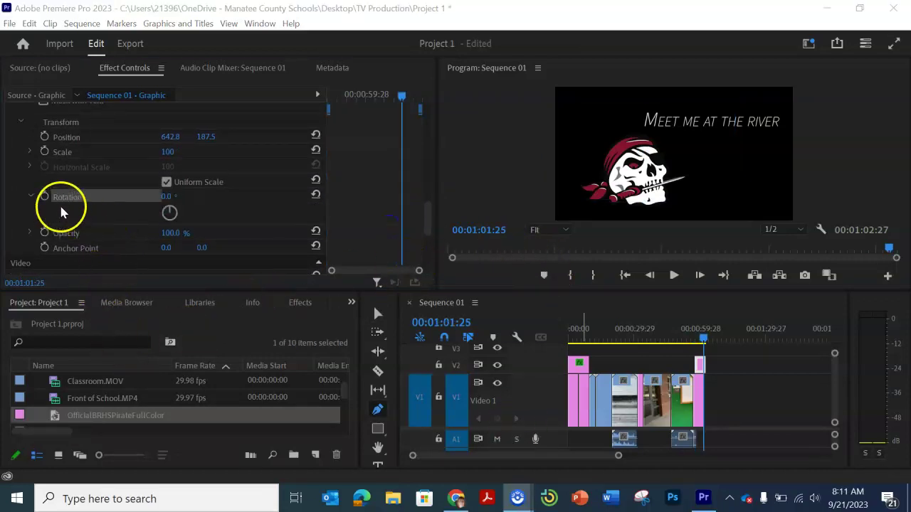
{"action": "left_click", "coordinate": [375, 314]}
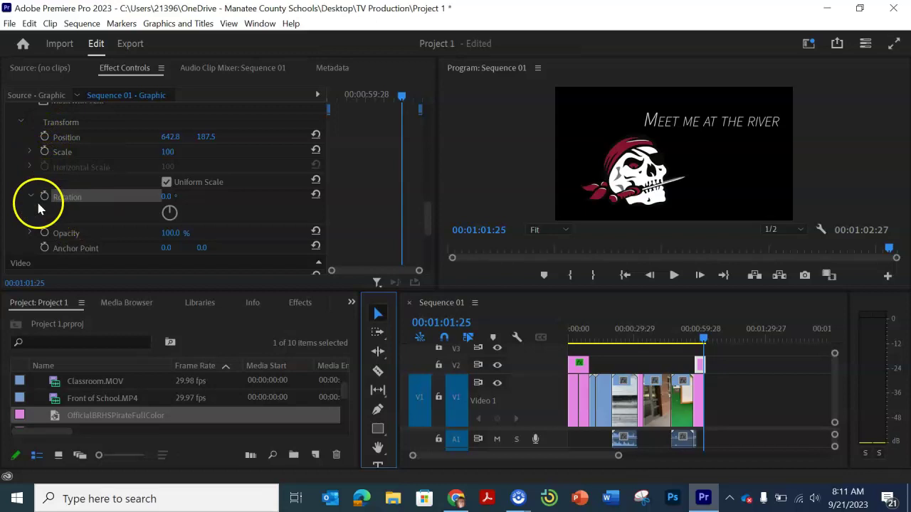
{"action": "left_click", "coordinate": [42, 244]}
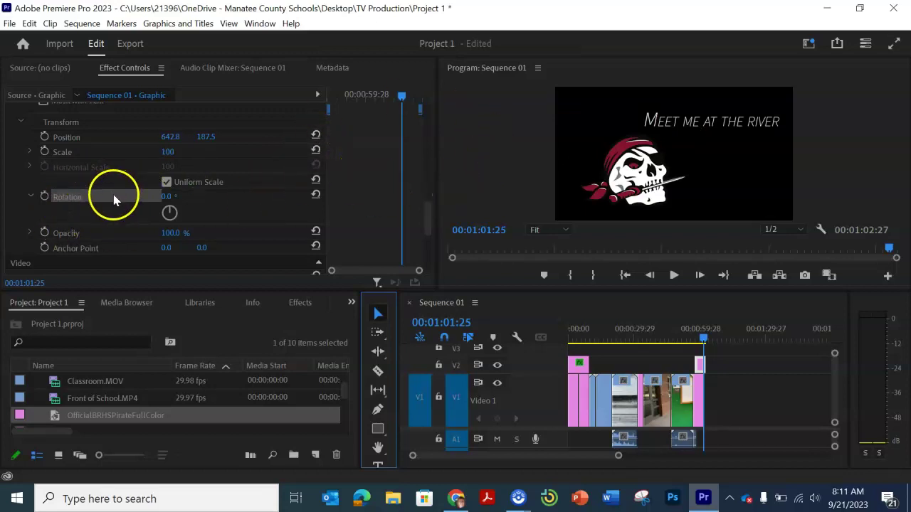
{"action": "left_click", "coordinate": [402, 98]}
{"action": "left_click_drag", "start_coordinate": [402, 98], "coordinate": [329, 106]}
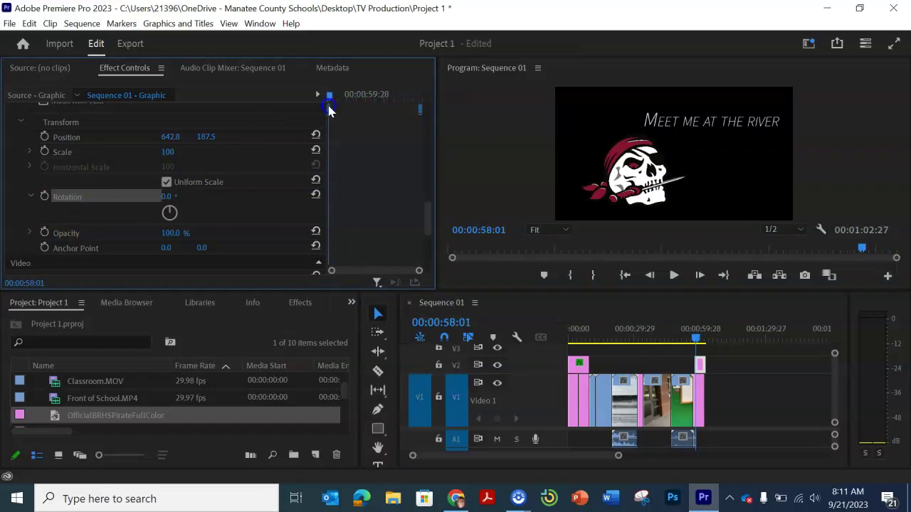
{"action": "left_click", "coordinate": [701, 368]}
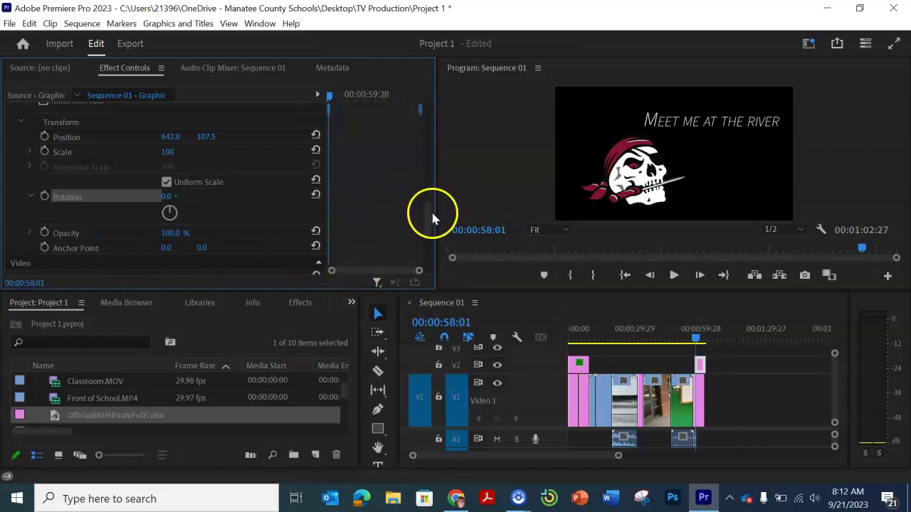
{"action": "left_click", "coordinate": [299, 228]}
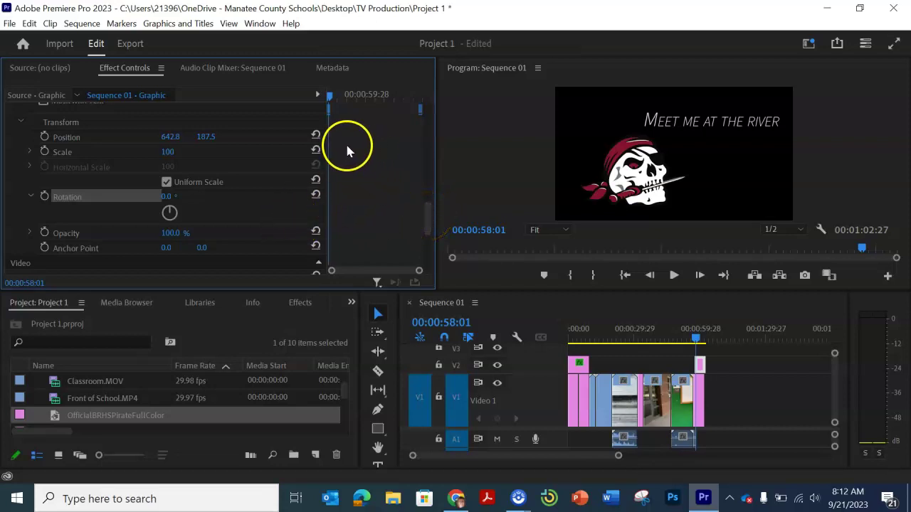
Keyframe Rotation from 0° at the clip start to 4x1.5° at its end, then preview
{"action": "left_click", "coordinate": [44, 198]}
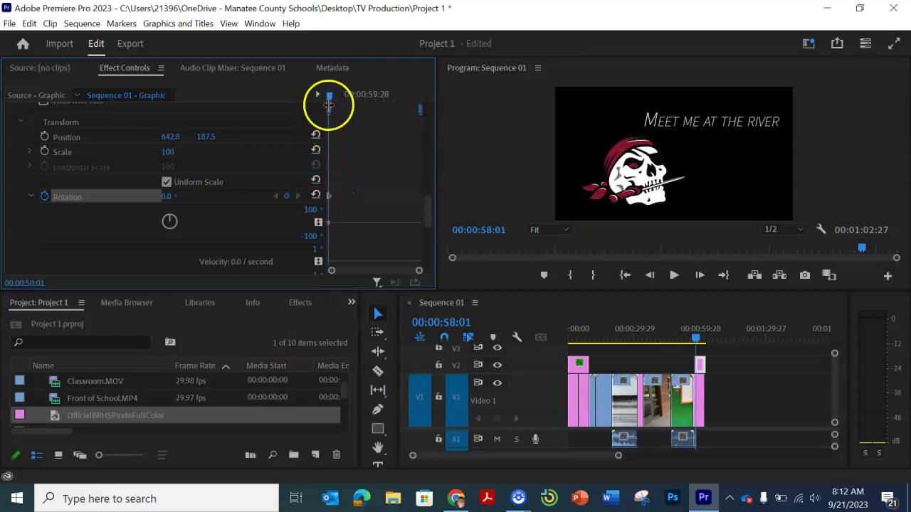
{"action": "left_click_drag", "start_coordinate": [328, 99], "coordinate": [379, 105]}
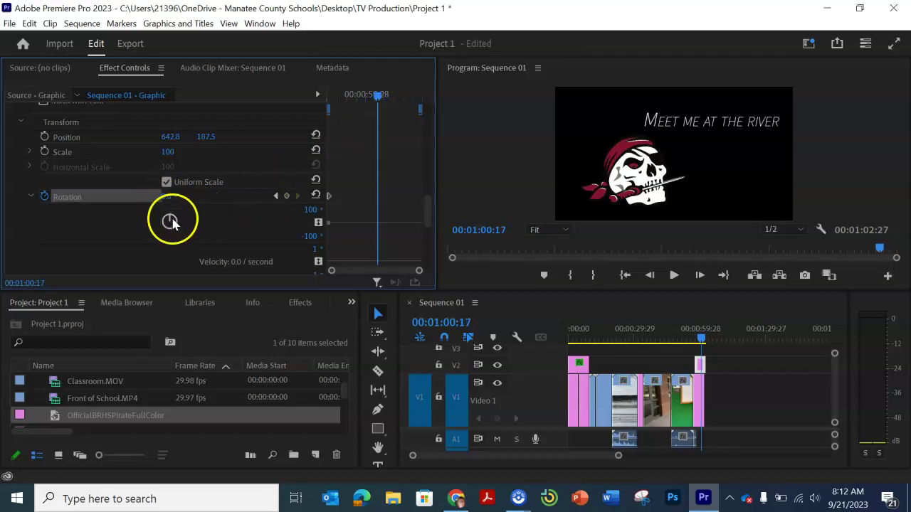
{"action": "mouse_move", "coordinate": [171, 222]}
{"action": "left_mouse_down"}
{"action": "mouse_move", "coordinate": [177, 230]}
{"action": "mouse_move", "coordinate": [159, 226]}
{"action": "mouse_move", "coordinate": [169, 219]}
{"action": "left_mouse_up"}
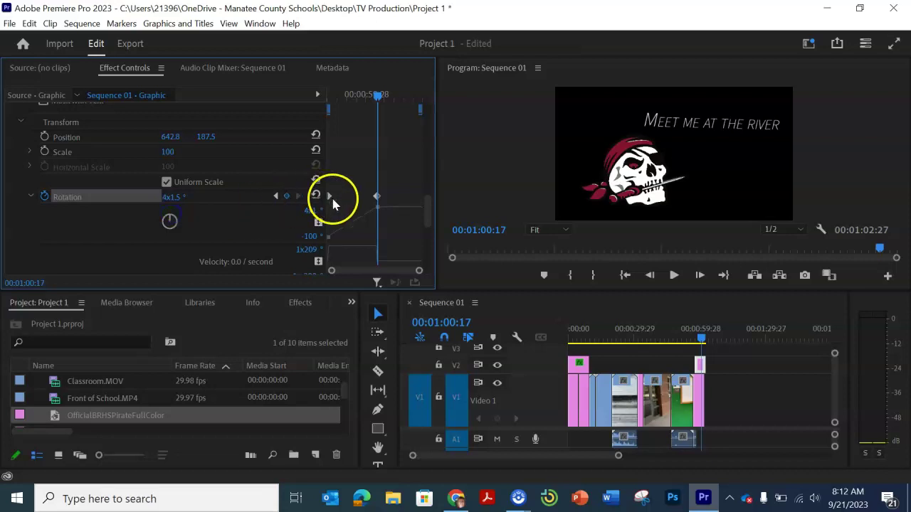
{"action": "left_click_drag", "start_coordinate": [326, 197], "coordinate": [326, 244]}
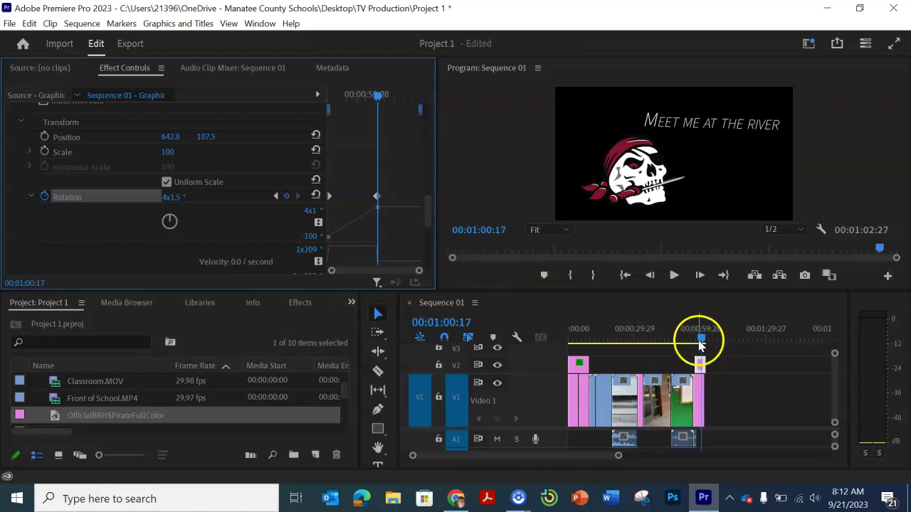
{"action": "left_click_drag", "start_coordinate": [700, 345], "coordinate": [689, 346]}
{"action": "key", "text": "space"}
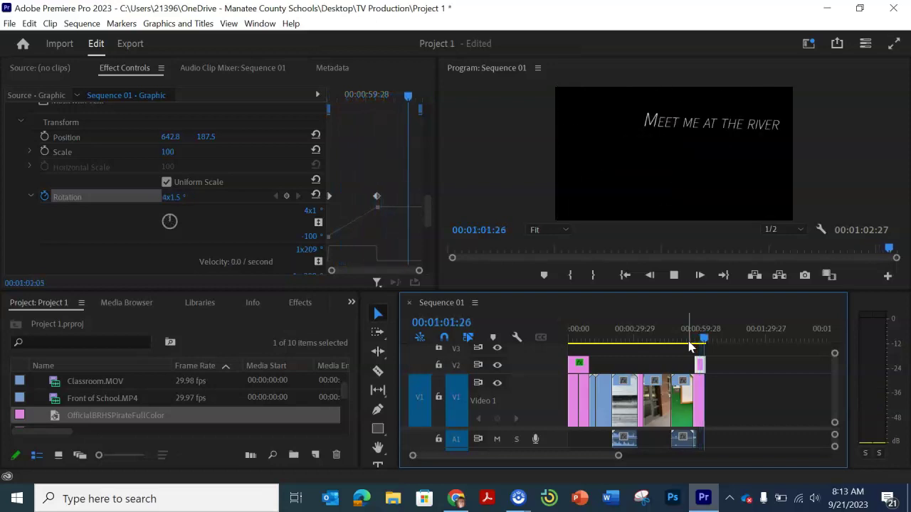
{"action": "key", "text": "space"}
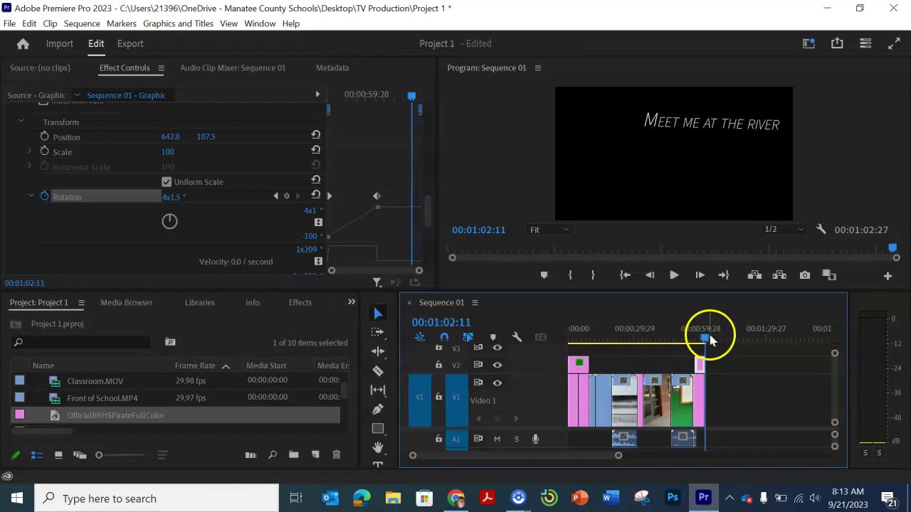
{"action": "left_click_drag", "start_coordinate": [705, 336], "coordinate": [576, 359]}
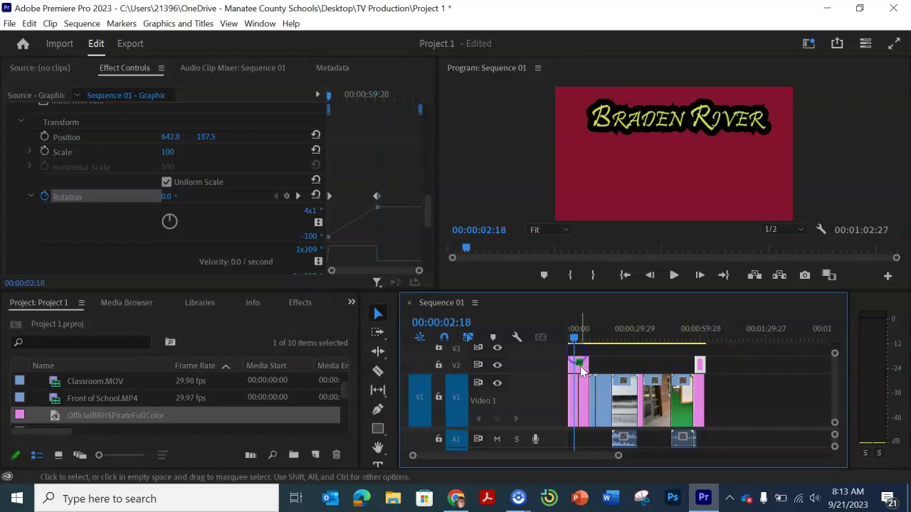
{"action": "left_click", "coordinate": [646, 135]}
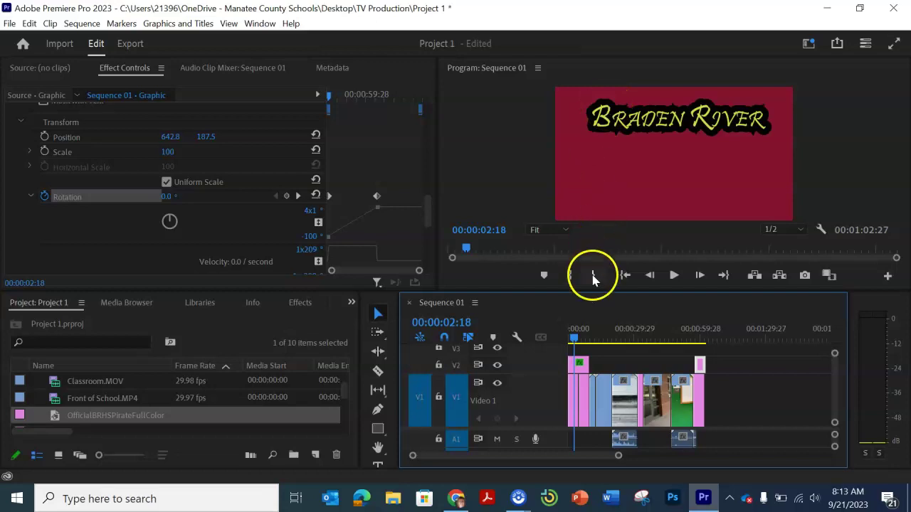
{"action": "left_click_drag", "start_coordinate": [572, 343], "coordinate": [698, 343]}
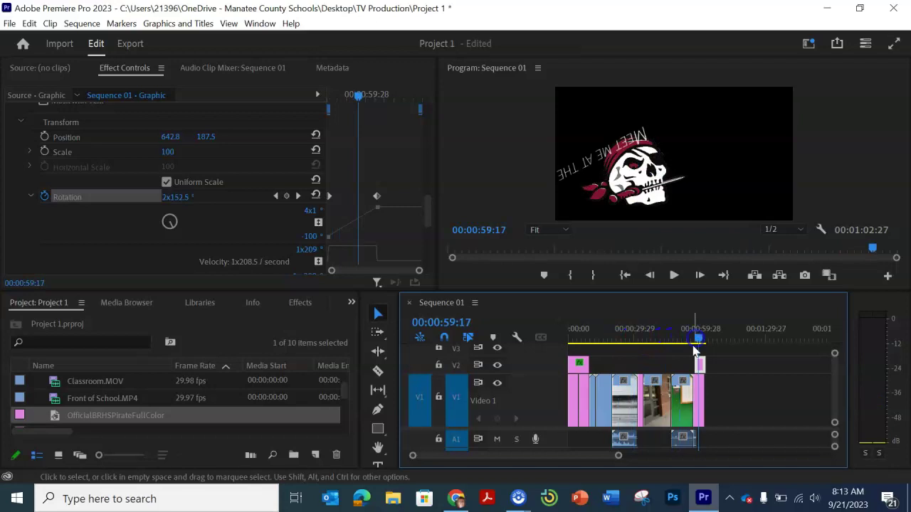
{"action": "left_click", "coordinate": [698, 386]}
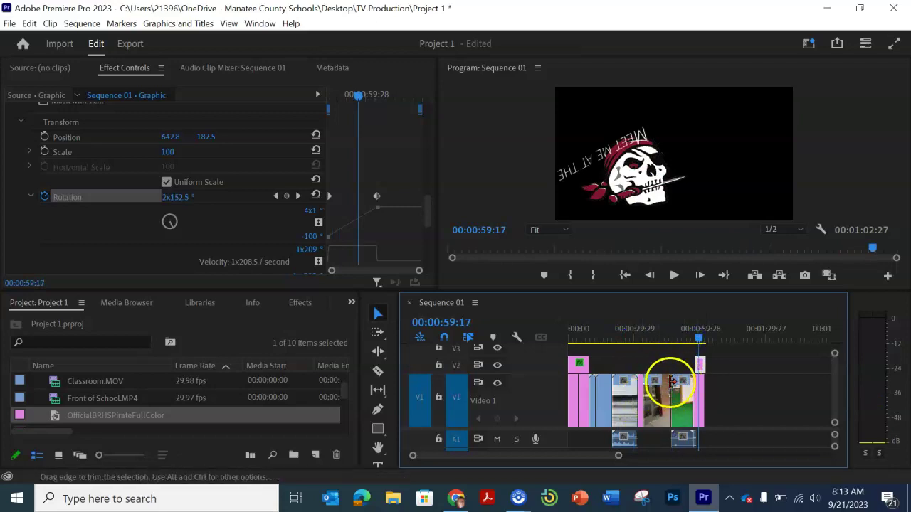